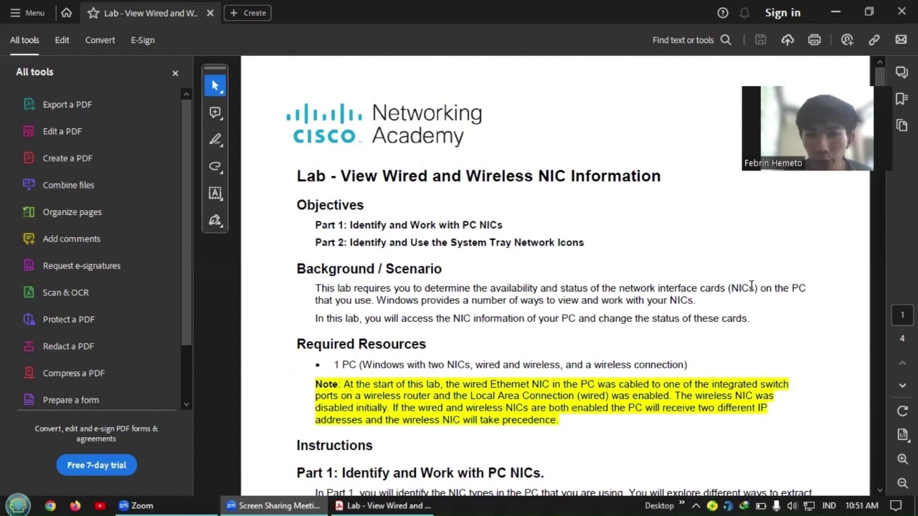
Read the lab document's background, required resources and Part 1 instructions for working with PC NICs.
click(696, 293)
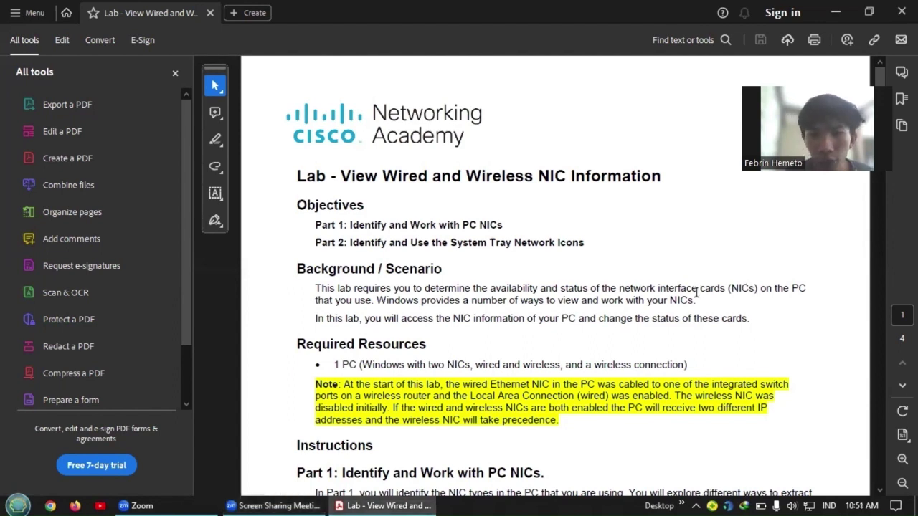
key(Down)
key(Down)
key(Down)
key(Down)
key(Down)
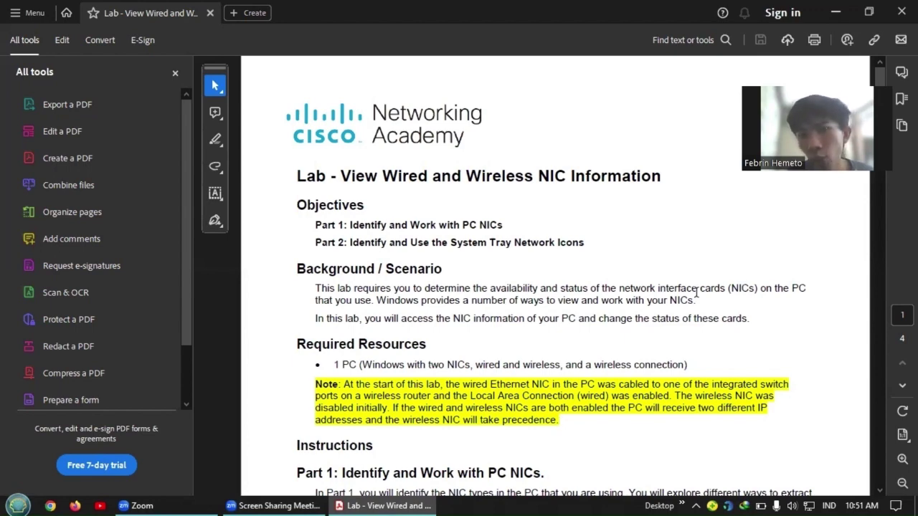
key(Down)
scroll(695, 294, down, 1)
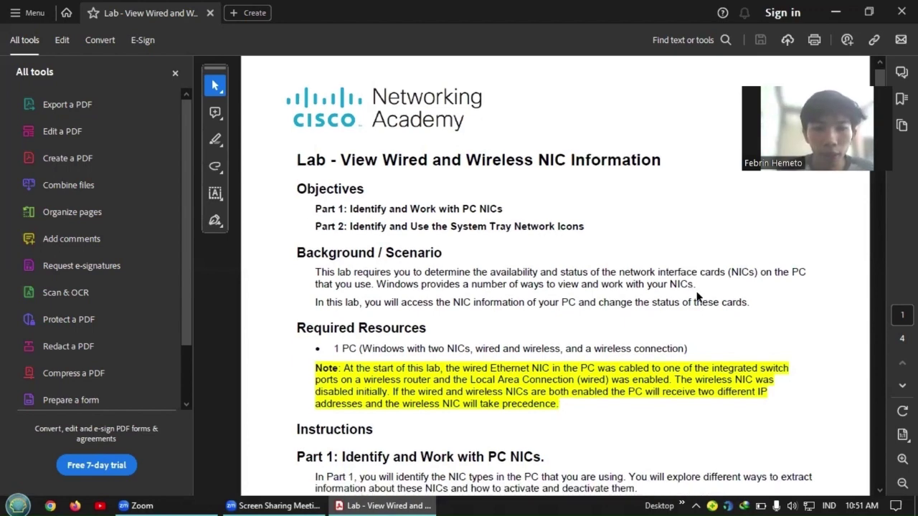
scroll(698, 296, down, 2)
scroll(697, 297, down, 3)
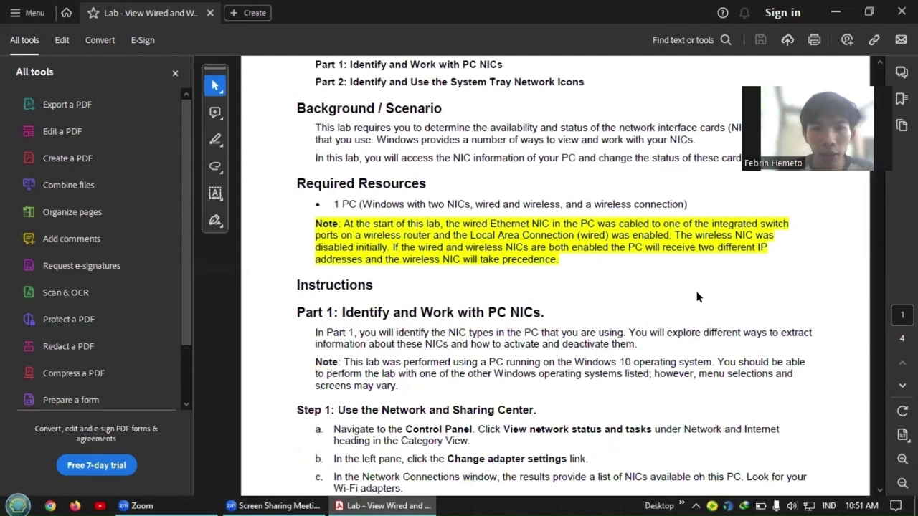
scroll(697, 296, down, 1)
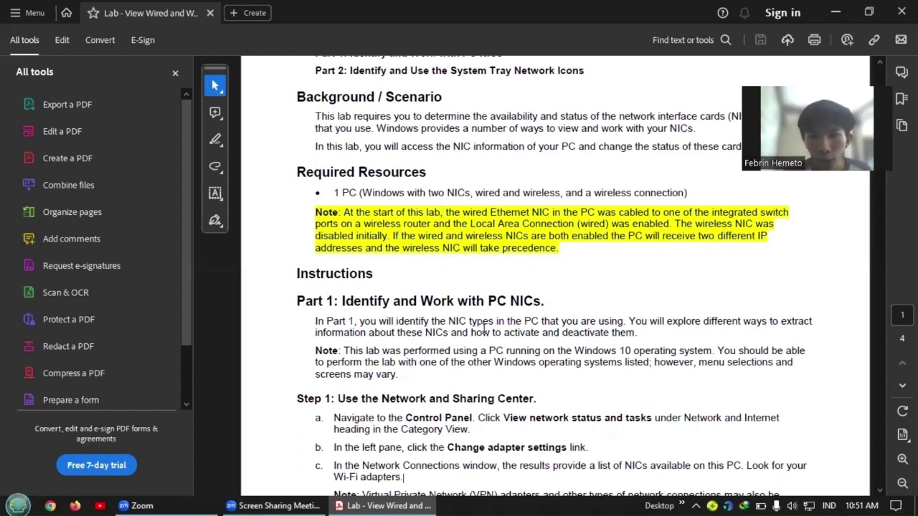
scroll(483, 328, down, 1)
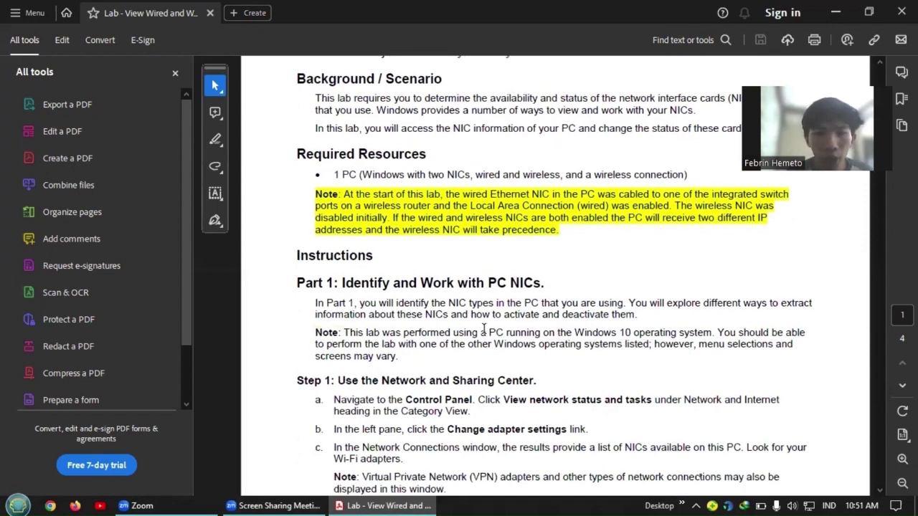
scroll(484, 329, down, 2)
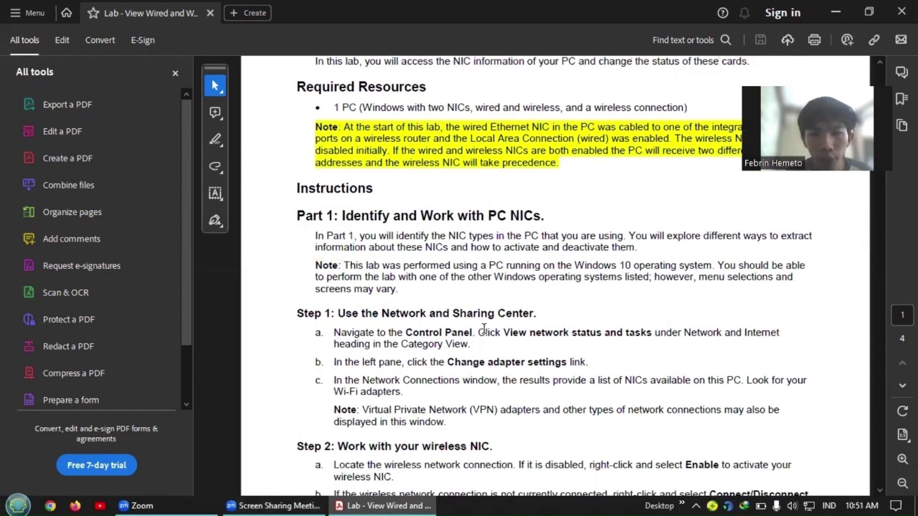
scroll(483, 329, down, 10)
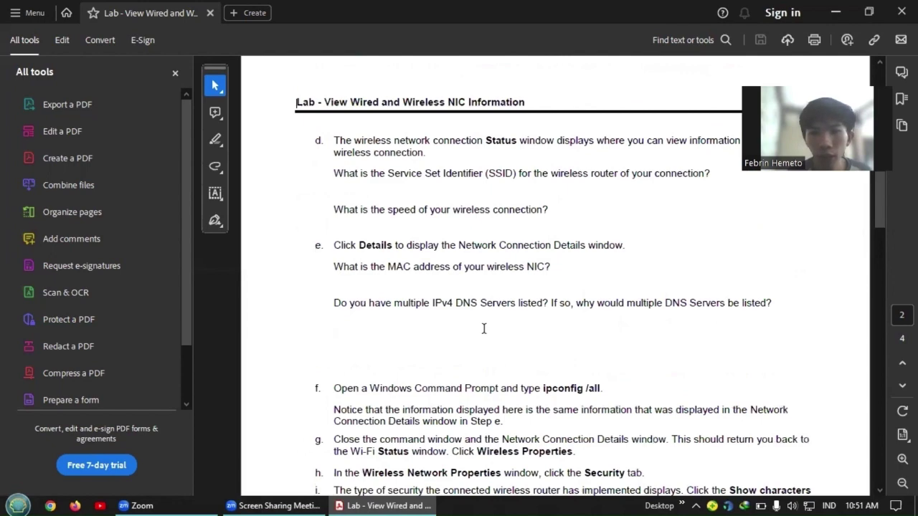
scroll(370, 287, up, 10)
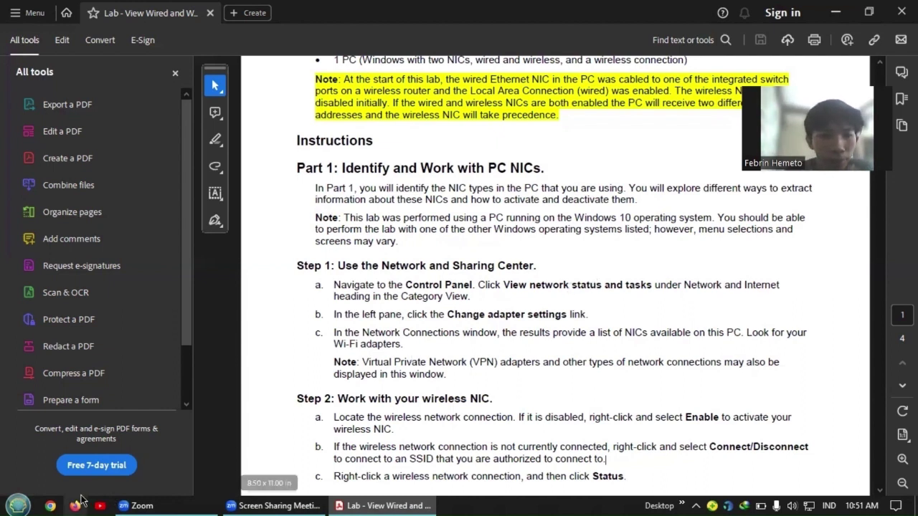
Open Control Panel from a program search for "co" and go to View network status and tasks.
click(16, 504)
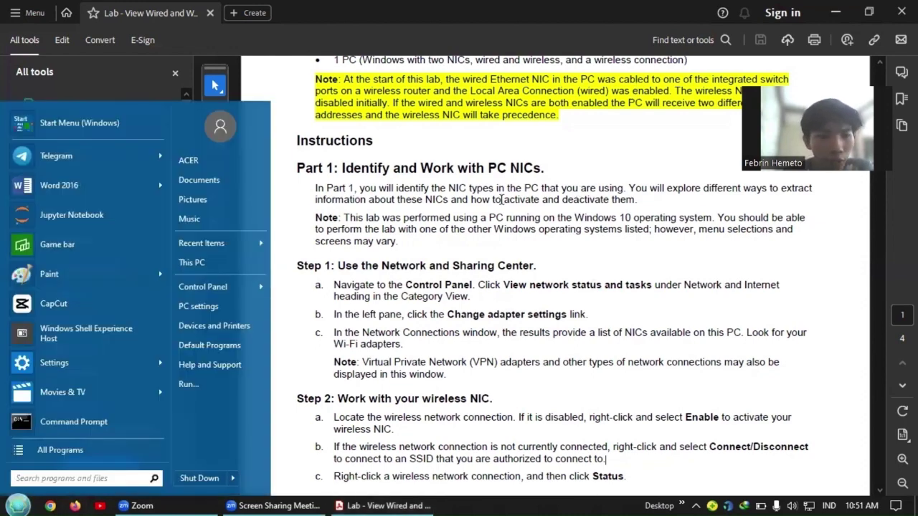
text(co)
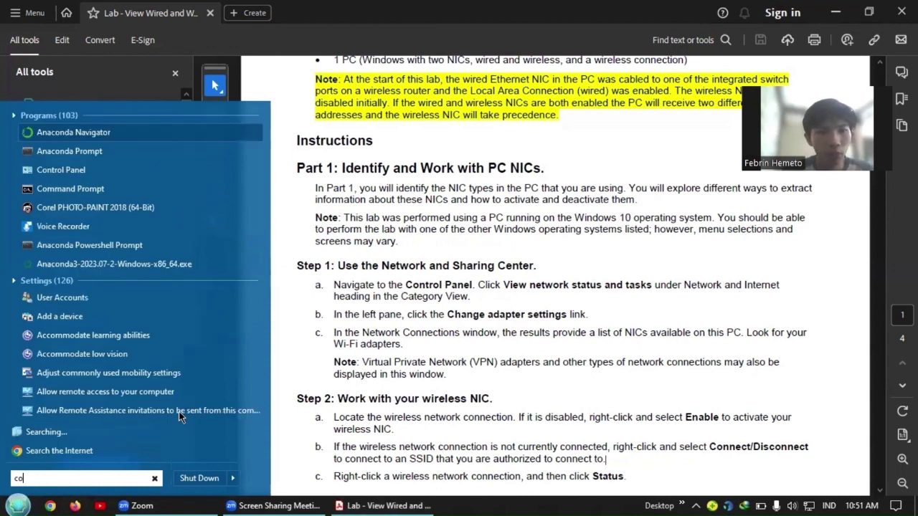
click(109, 176)
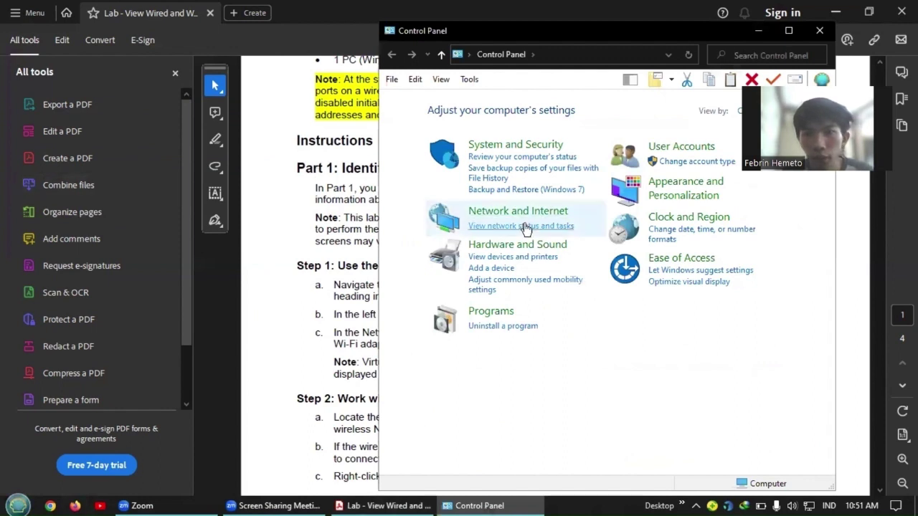
click(526, 227)
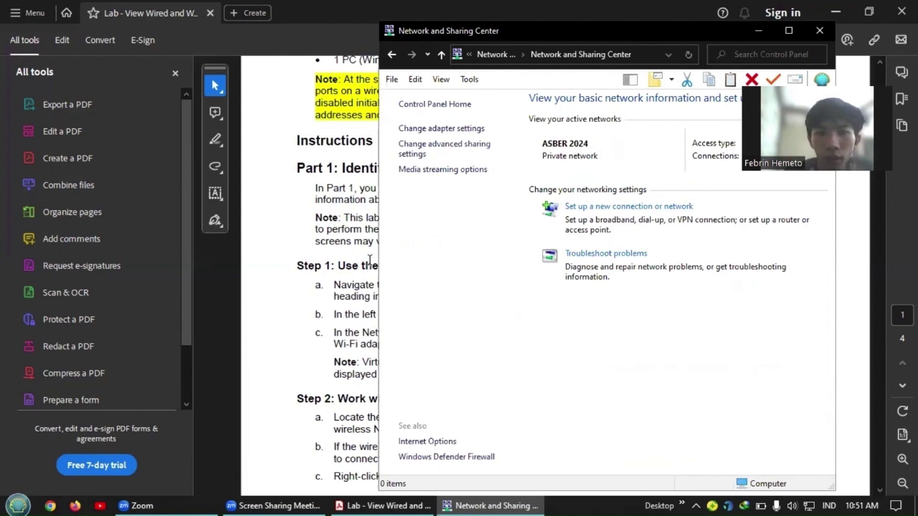
Recheck Step 1 of the lab document and open Change adapter settings in the Network and Sharing Center.
click(447, 305)
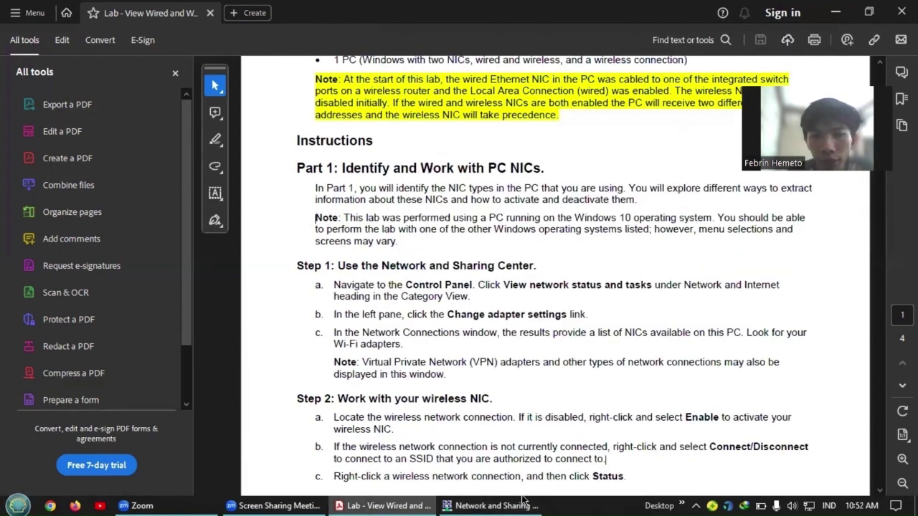
click(522, 500)
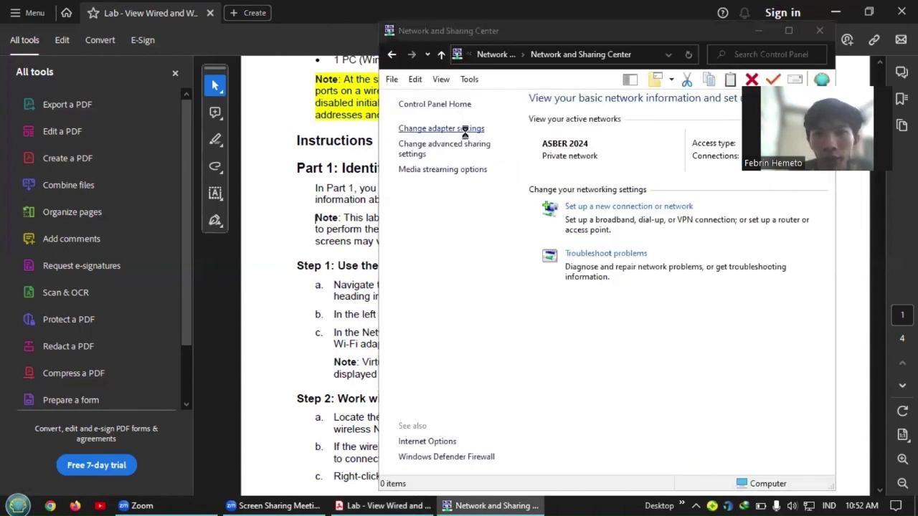
click(465, 133)
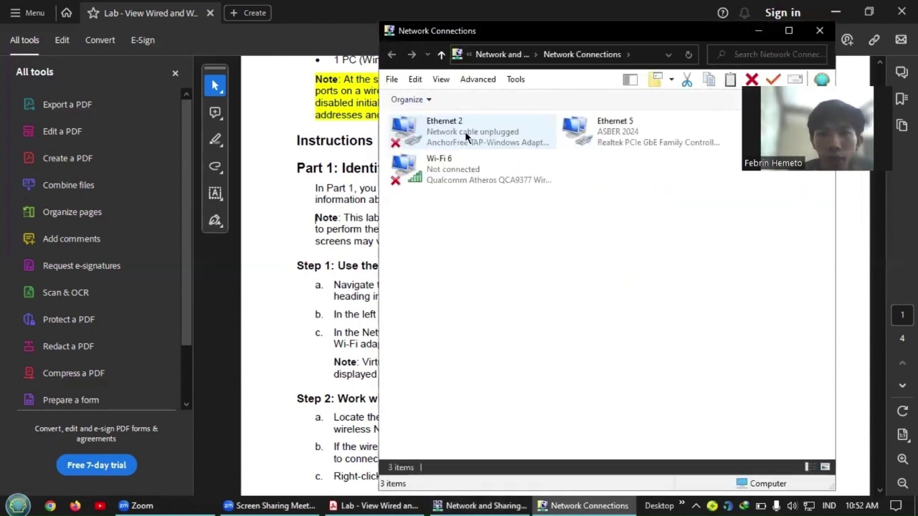
Compare the Ethernet and Wi-Fi adapters listed in Network Connections with Step 1 of the lab instructions.
click(288, 189)
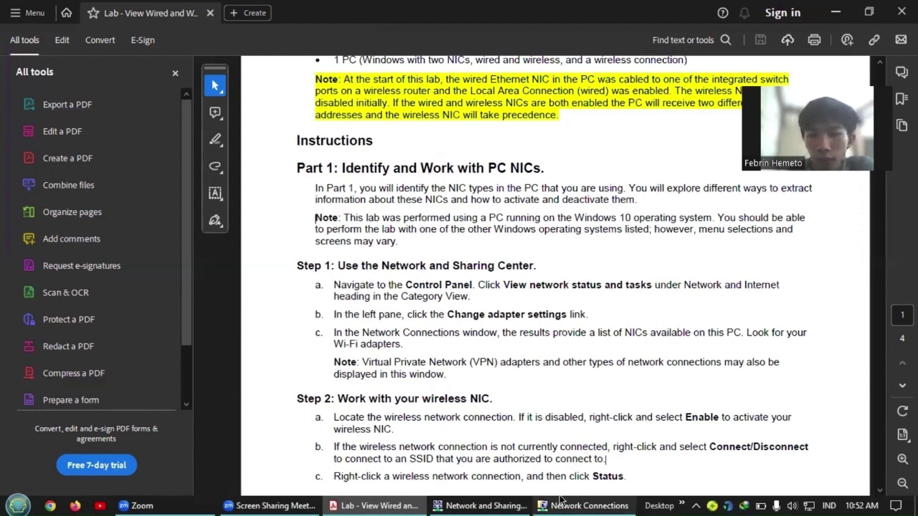
mouse_move(564, 500)
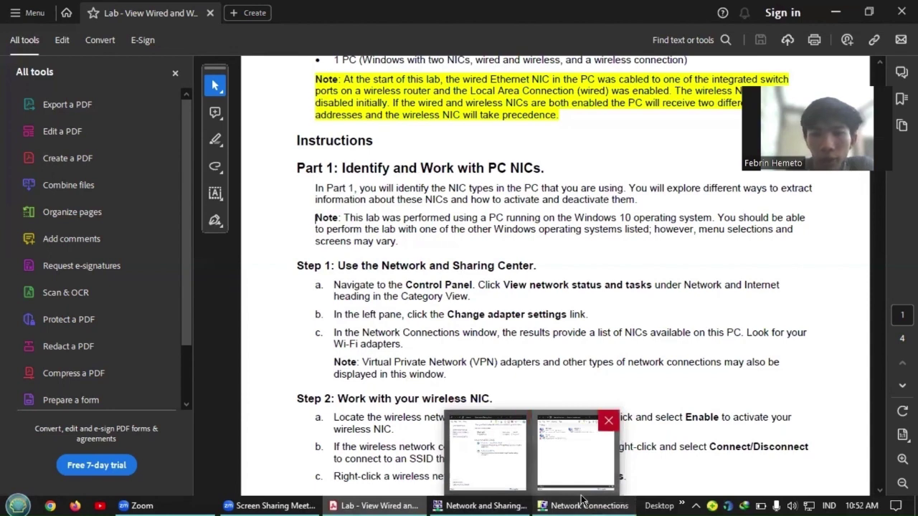
click(581, 452)
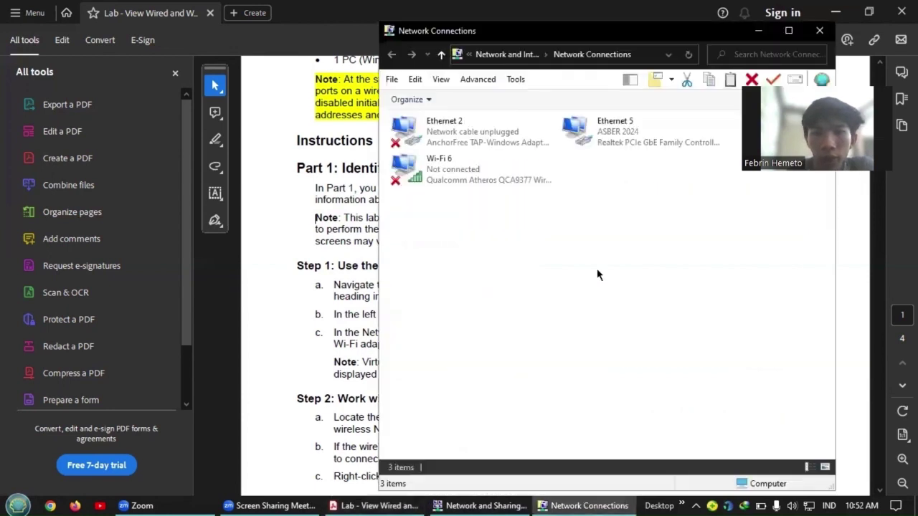
click(606, 142)
click(445, 181)
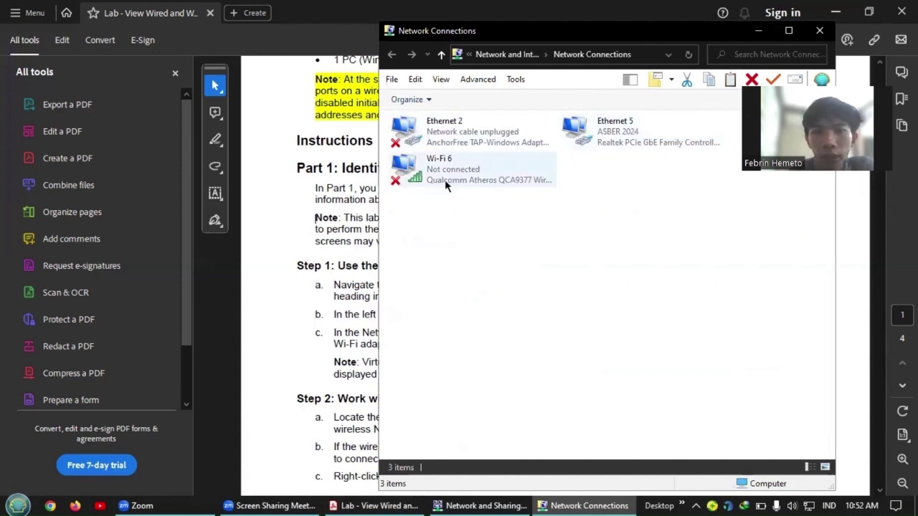
click(625, 122)
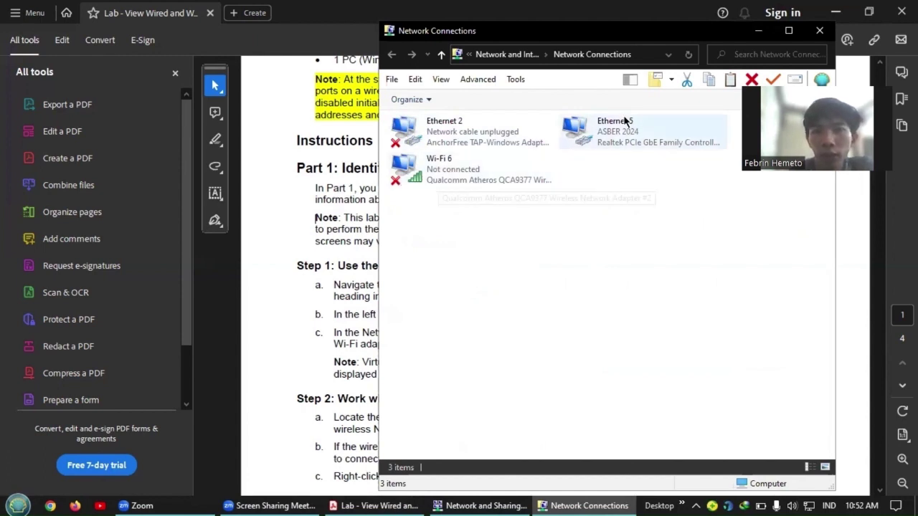
click(521, 120)
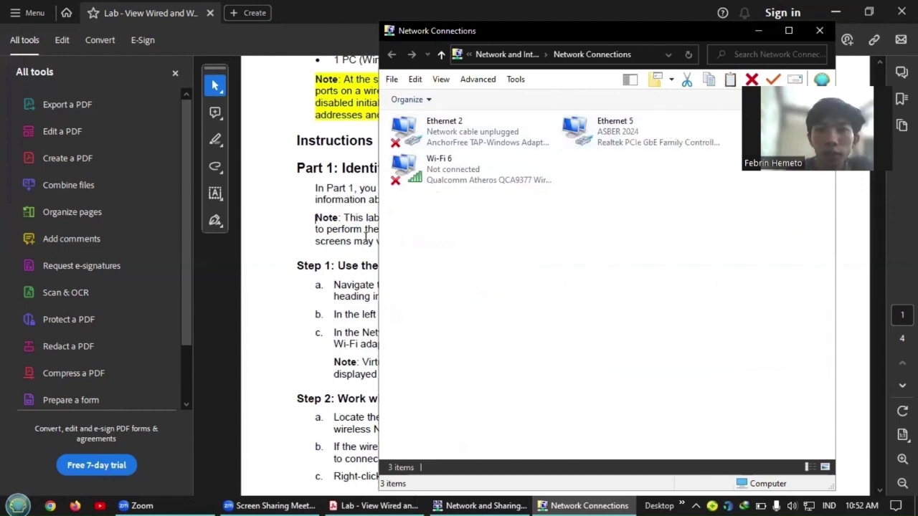
click(366, 237)
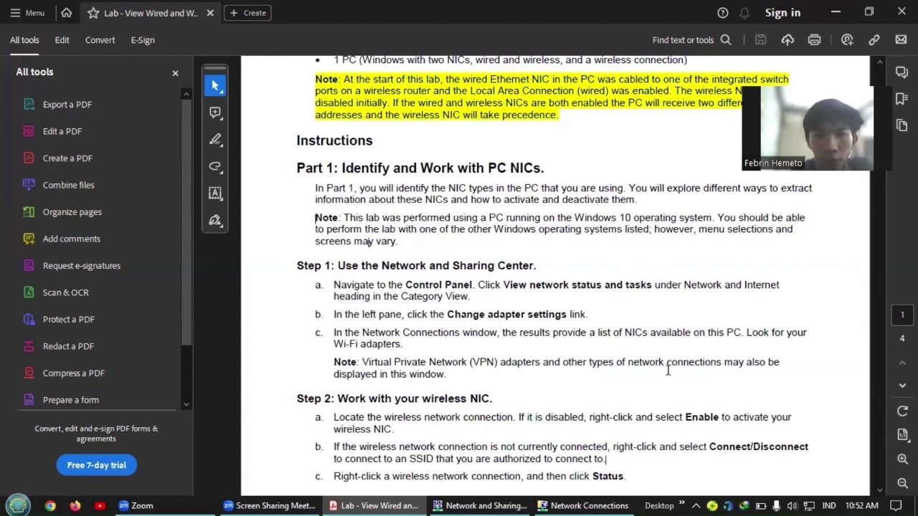
click(587, 503)
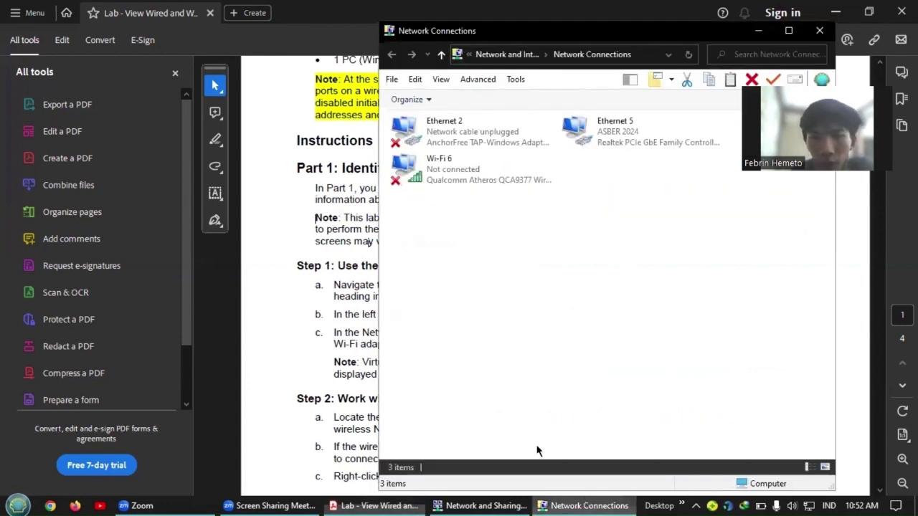
click(463, 169)
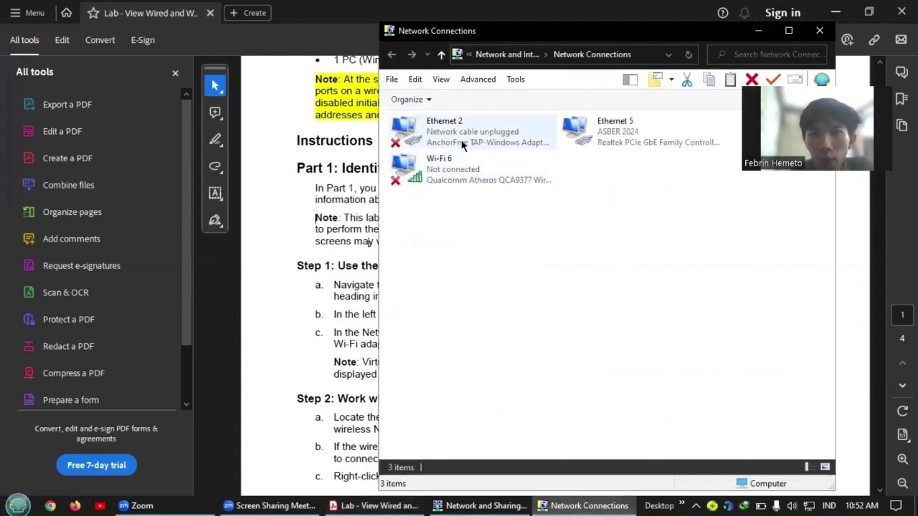
Following Step 2 of the lab document, disable the Wi-Fi 6 adapter in Network Connections and enable it again.
click(351, 301)
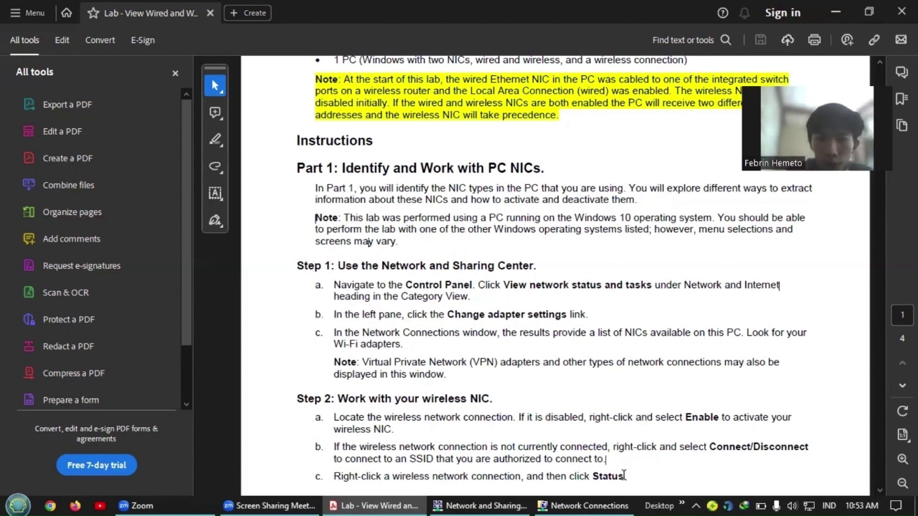
click(590, 506)
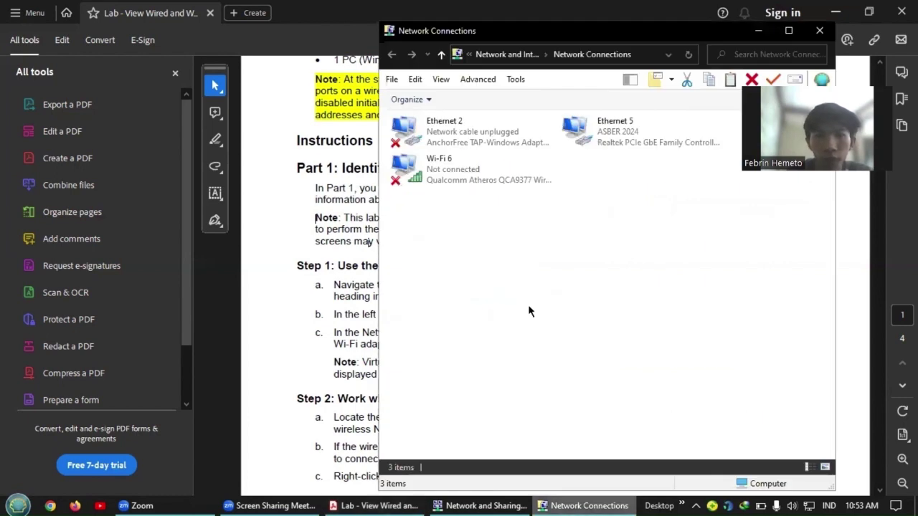
click(516, 166)
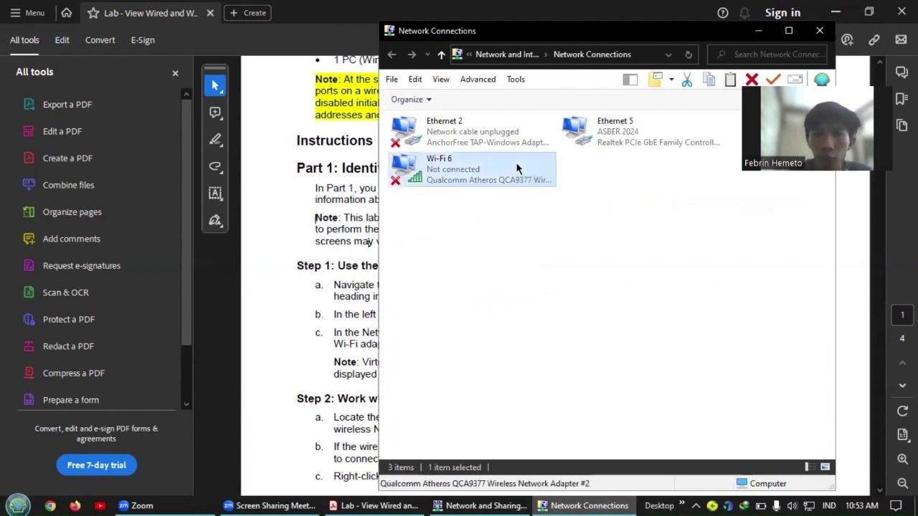
right_click(517, 166)
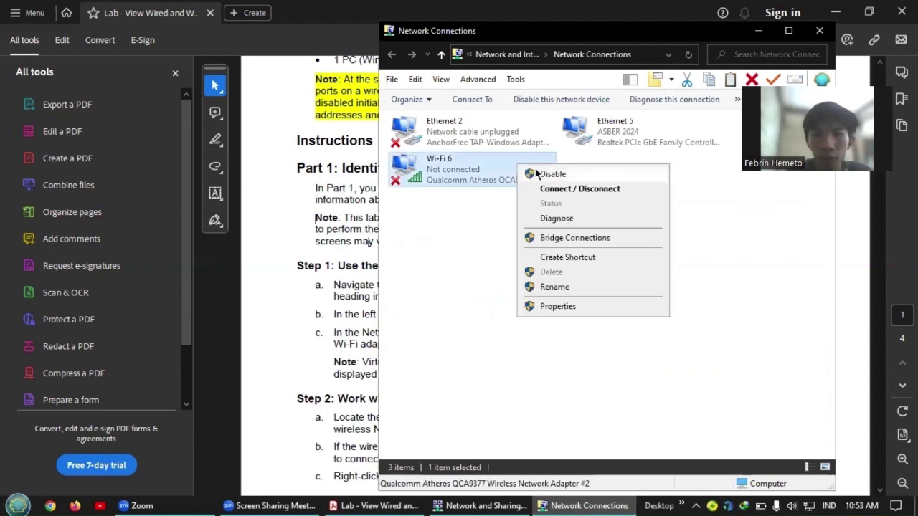
click(551, 174)
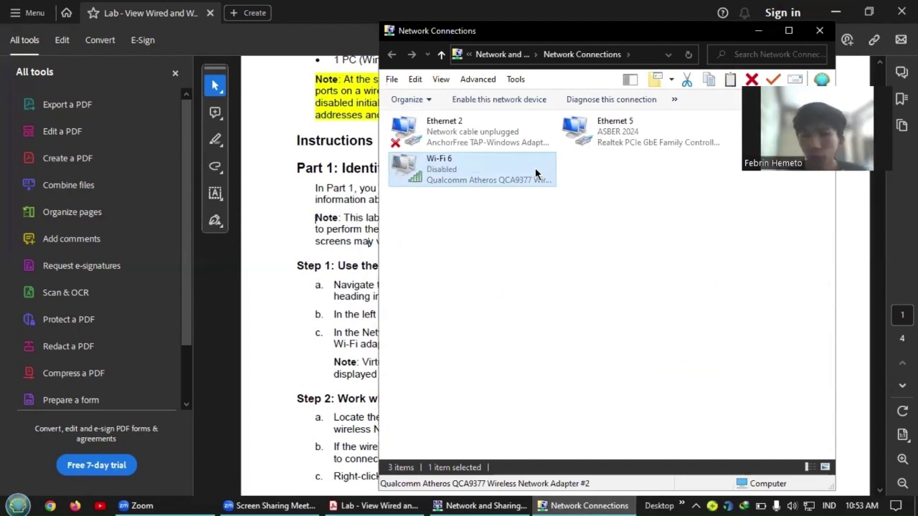
right_click(548, 175)
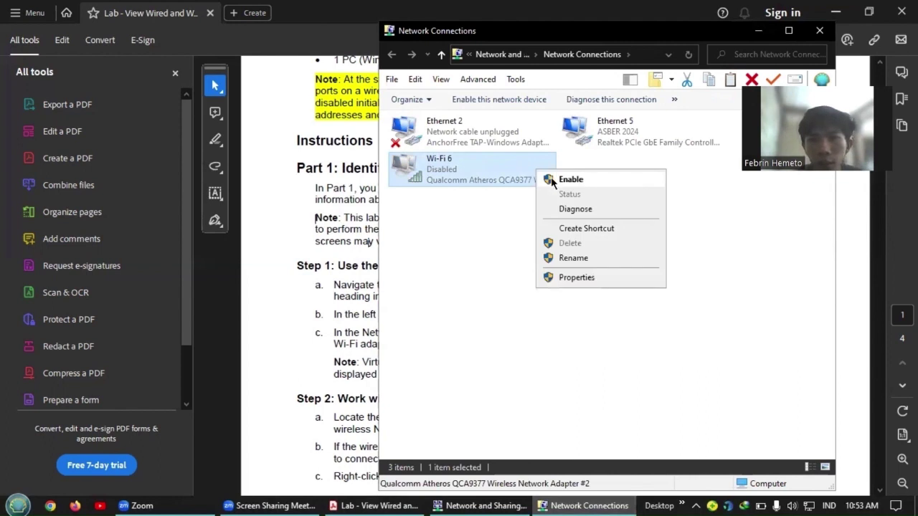
click(551, 178)
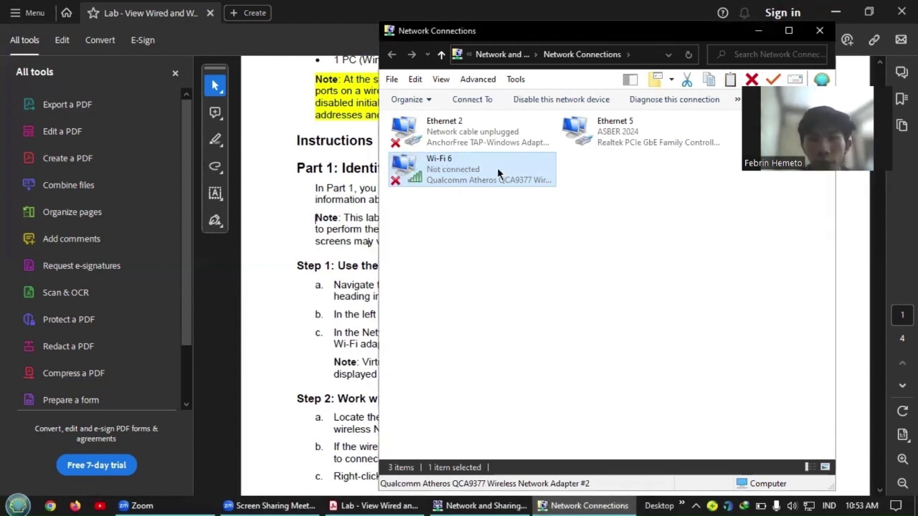
Following Step 2b of the lab document, connect the Wi-Fi 6 adapter to the ASBER 2024 wireless network.
click(316, 287)
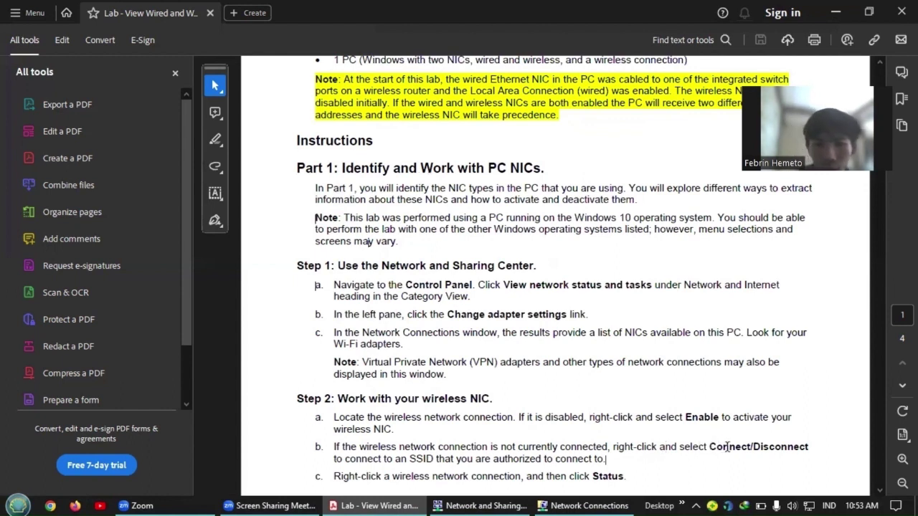
click(624, 506)
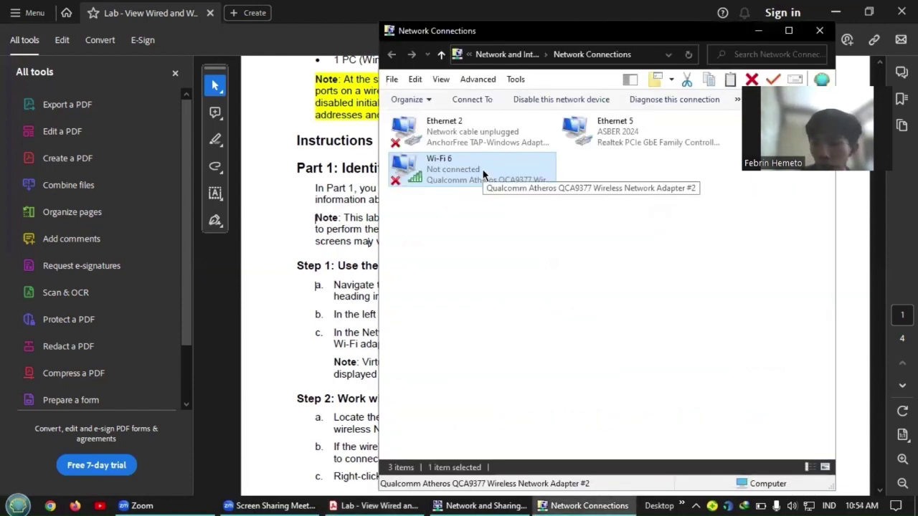
right_click(484, 173)
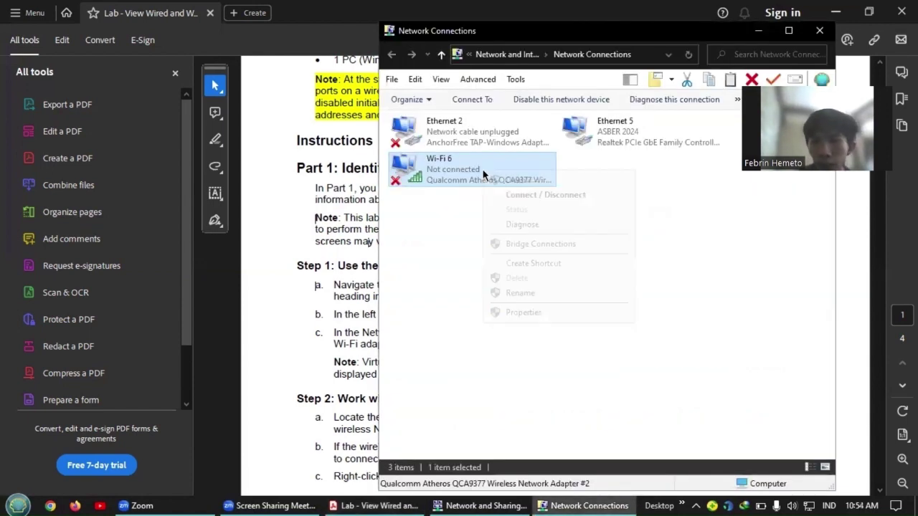
click(527, 198)
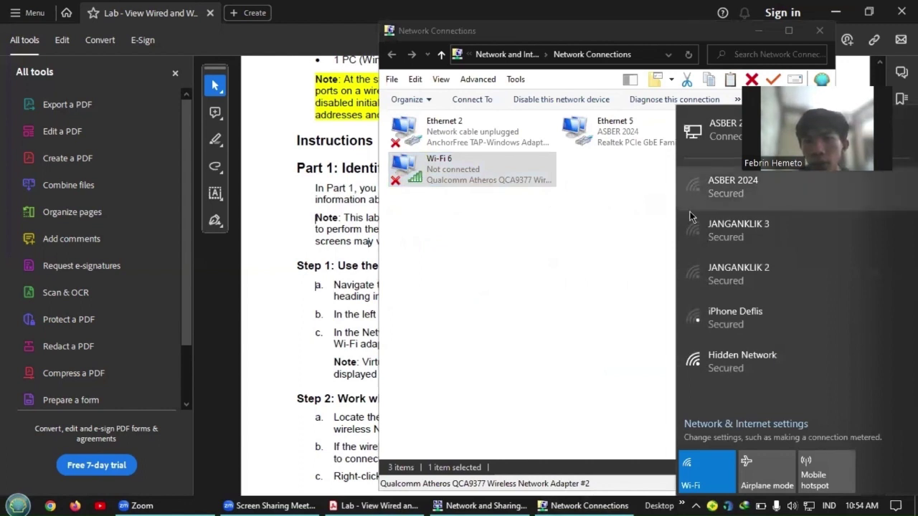
click(718, 192)
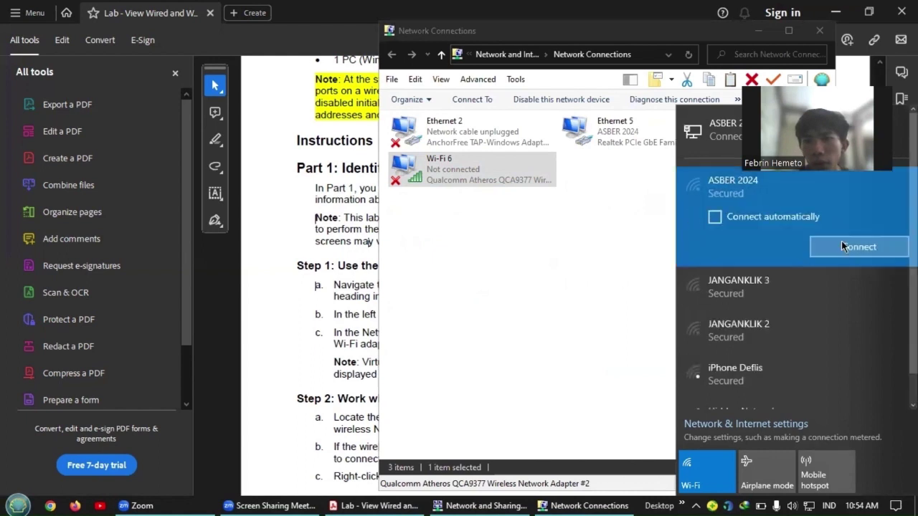
click(842, 244)
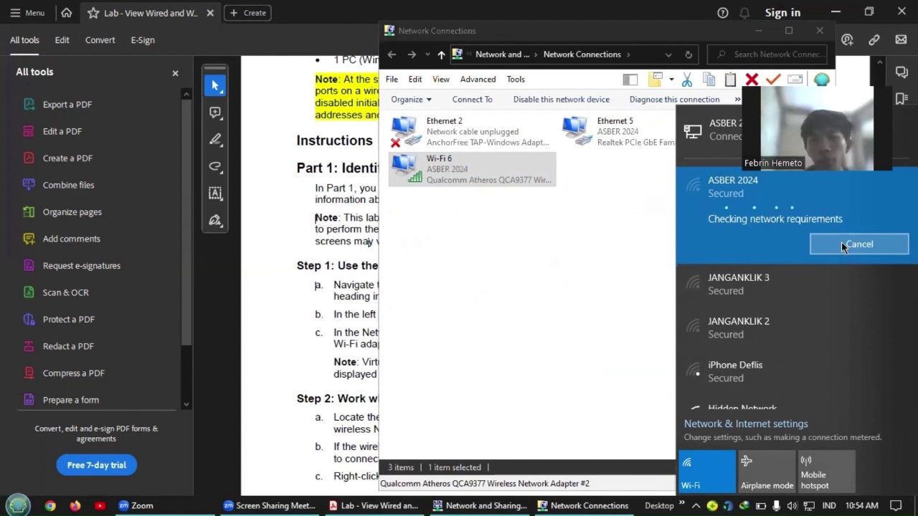
click(593, 266)
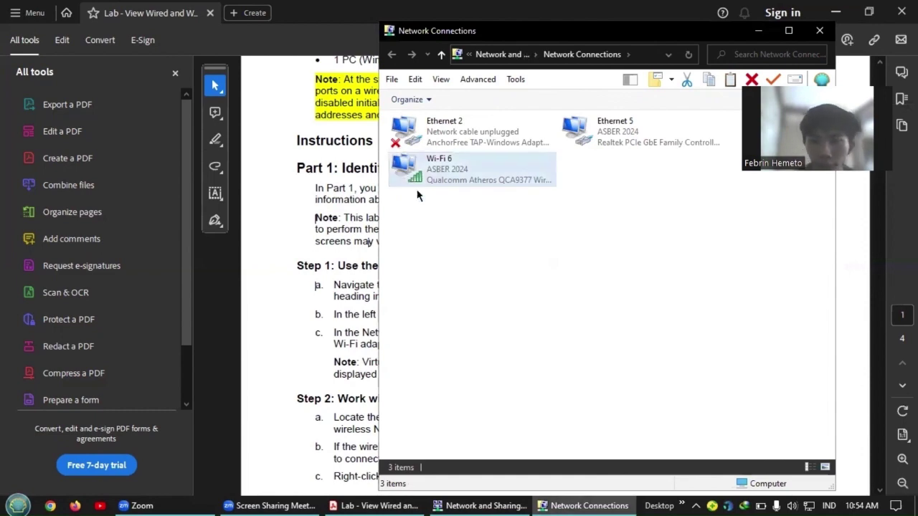
Recheck Step 2c of the lab document and open the Status window of the Wi-Fi 6 adapter from Network Connections.
click(330, 298)
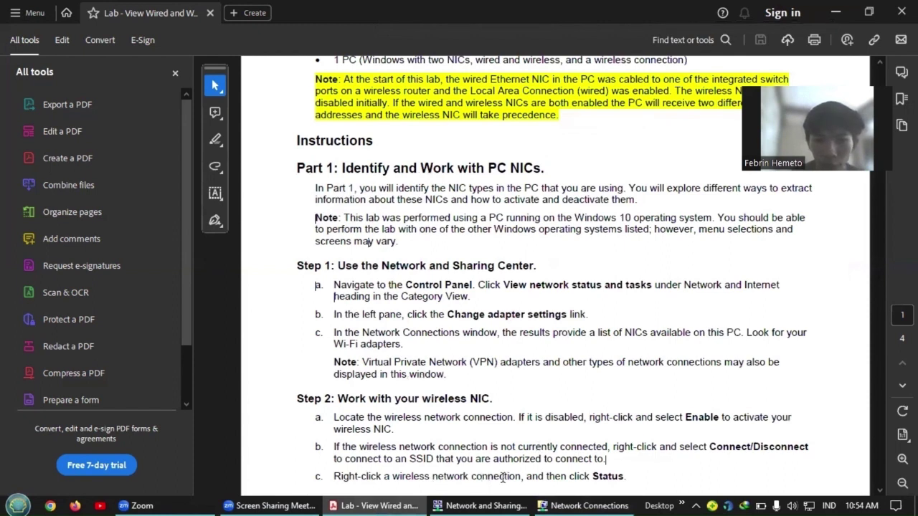
click(594, 502)
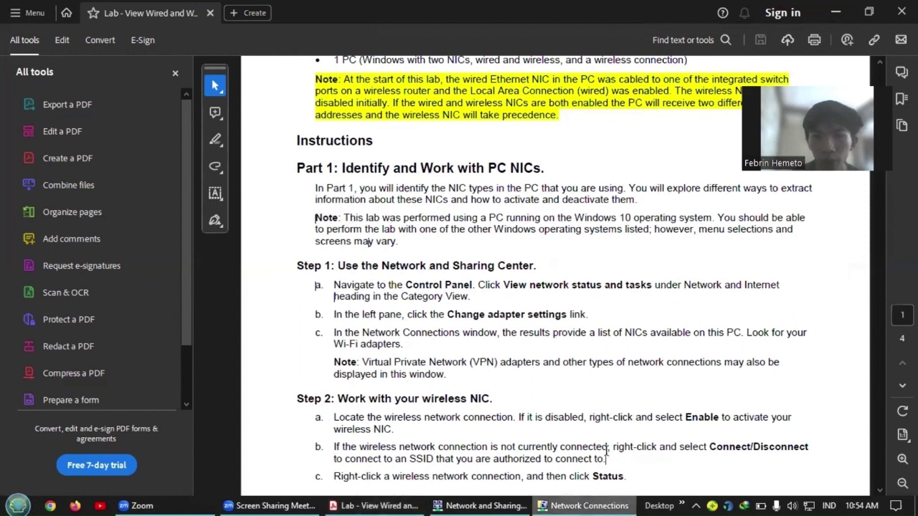
mouse_move(600, 500)
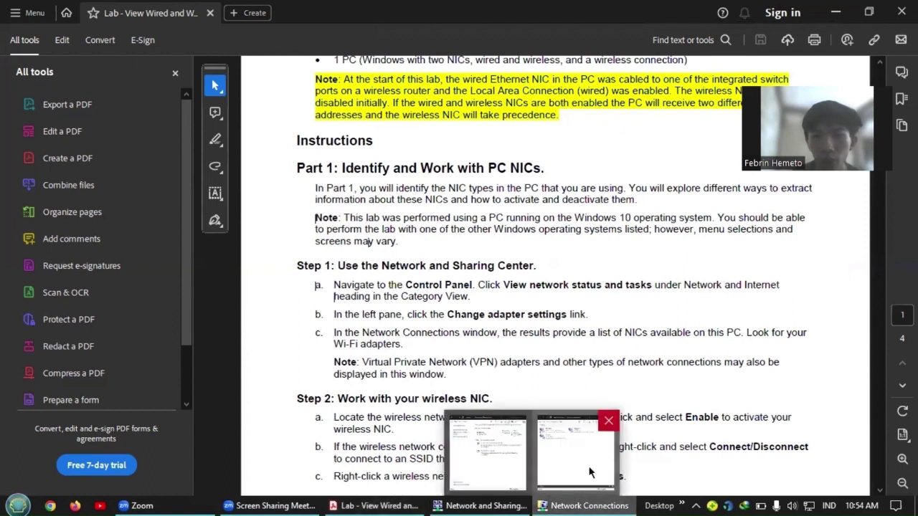
click(515, 469)
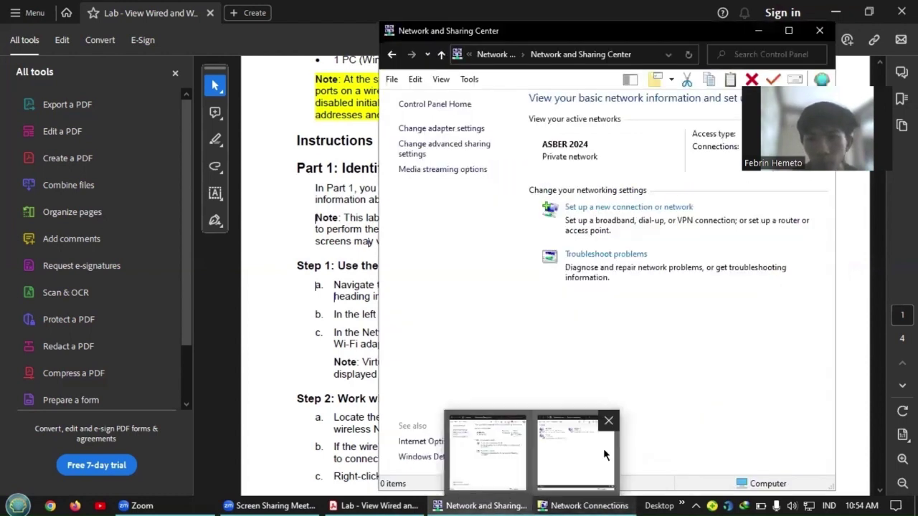
click(444, 128)
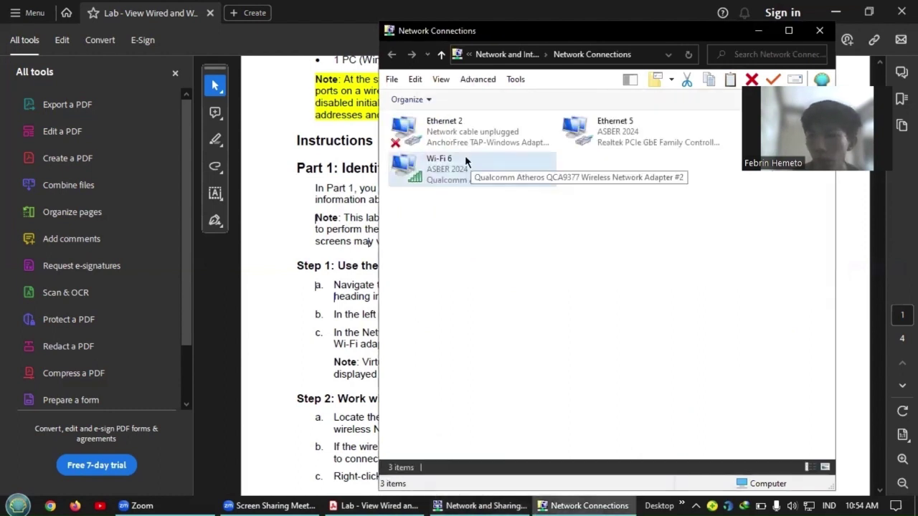
right_click(465, 159)
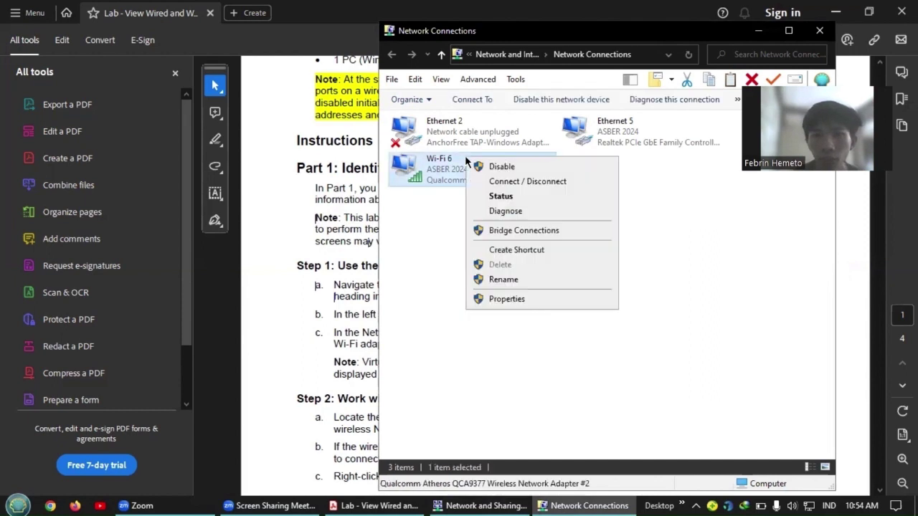
click(500, 197)
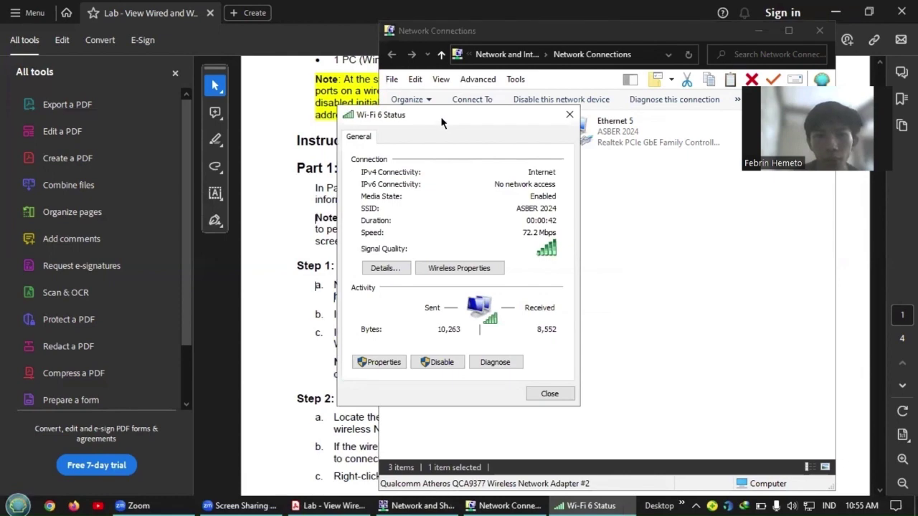
Read items d and e on page 2 of the lab document and check the SSID and speed in the Wi-Fi 6 Status window.
drag(440, 116, 599, 115)
click(334, 225)
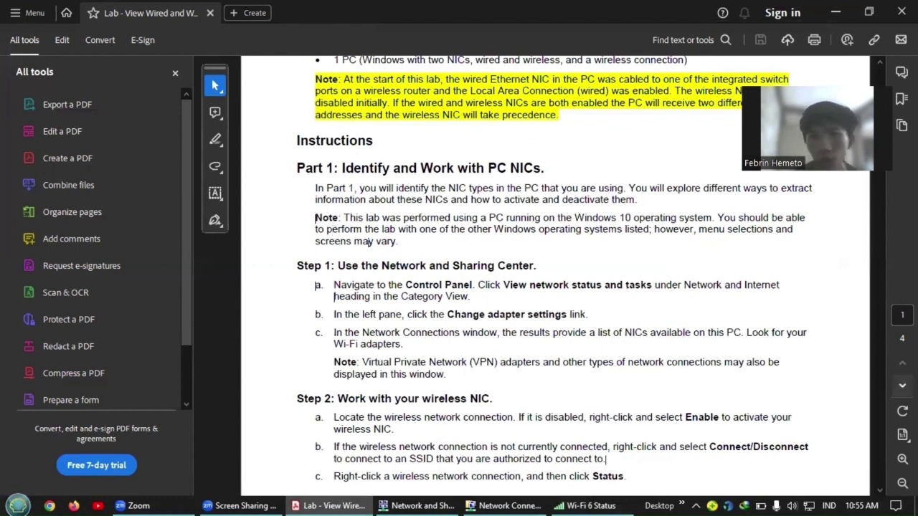
scroll(635, 270, down, 10)
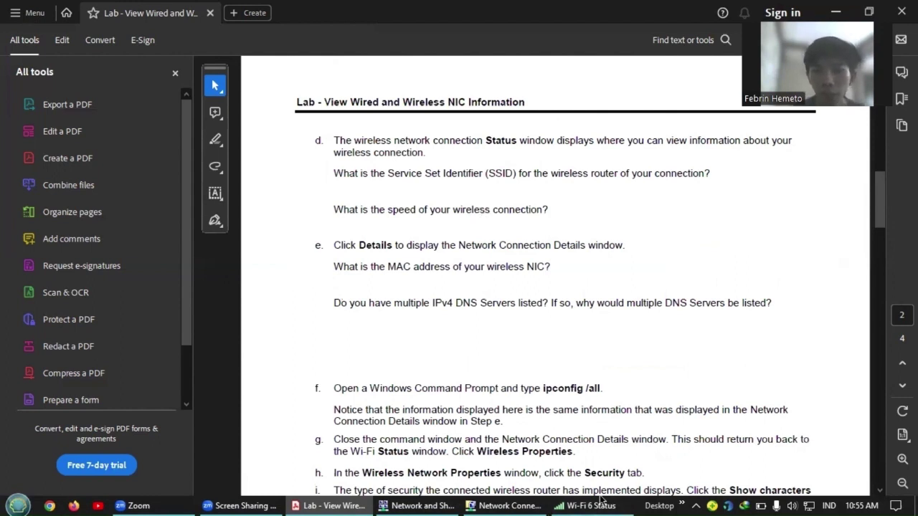
mouse_move(603, 501)
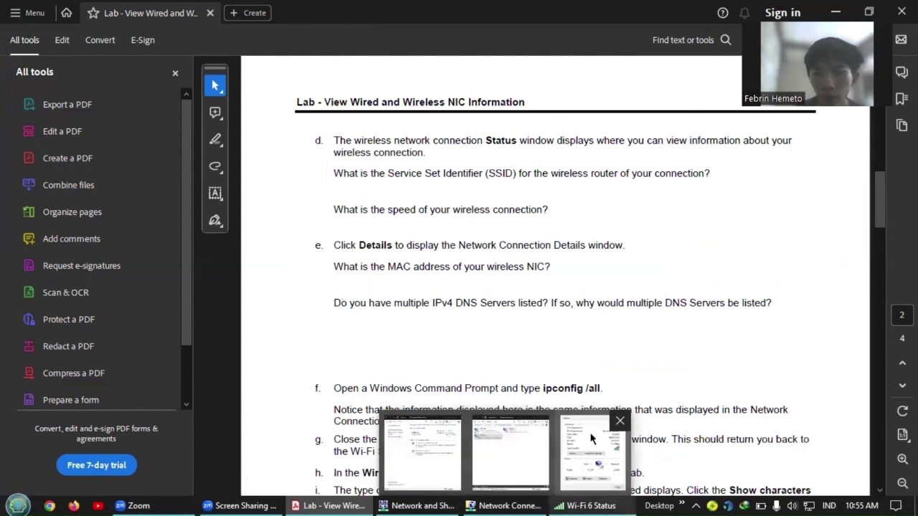
click(589, 432)
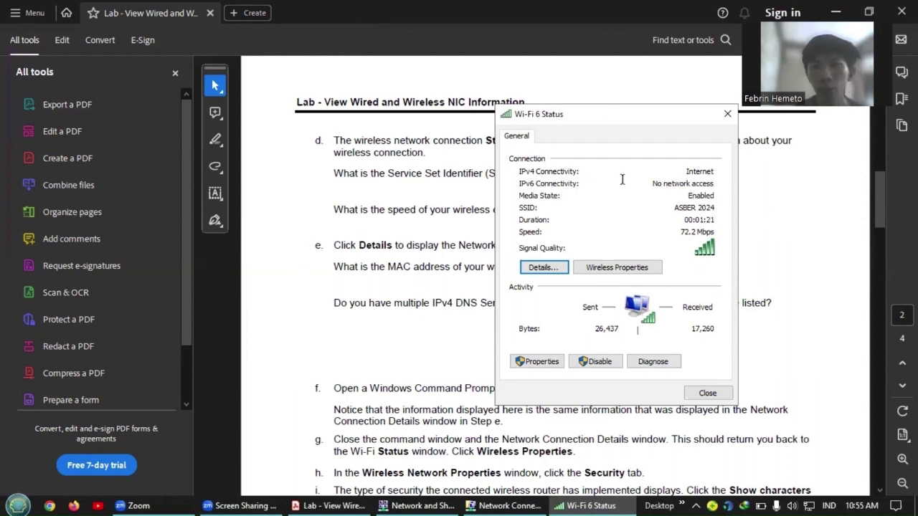
drag(574, 114, 715, 114)
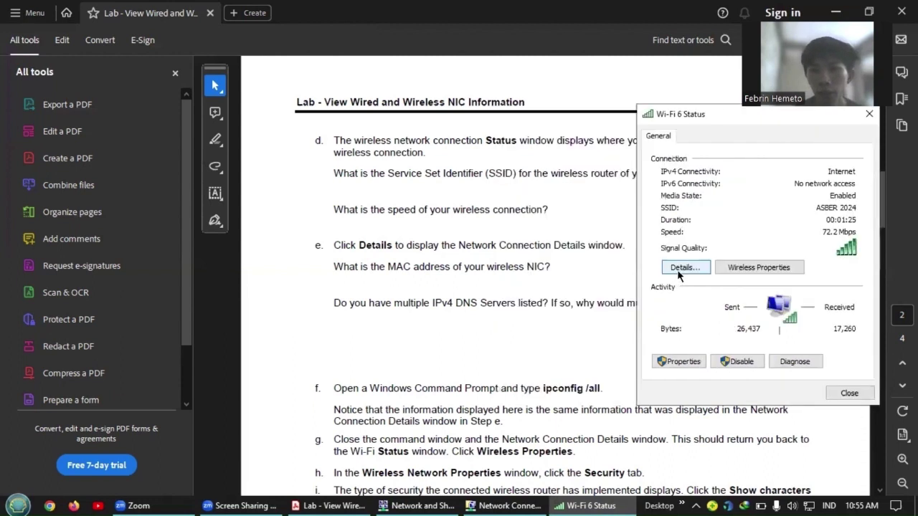
Open the Wi-Fi 6 connection details and check the Physical Address and IPv4 DNS Server entries.
click(679, 272)
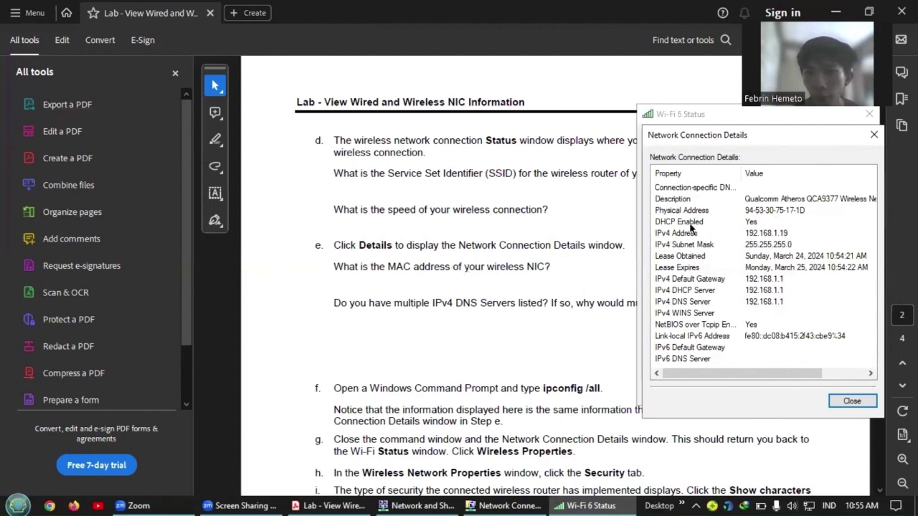
click(777, 209)
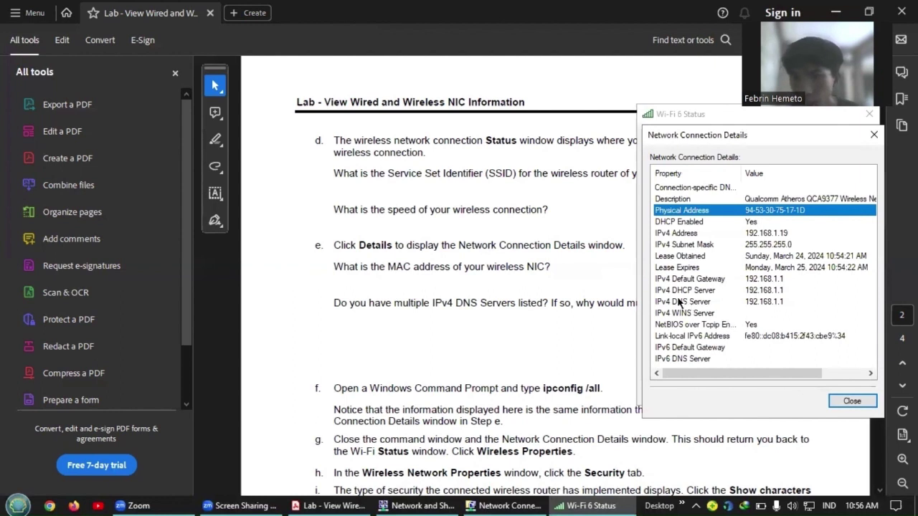
click(729, 303)
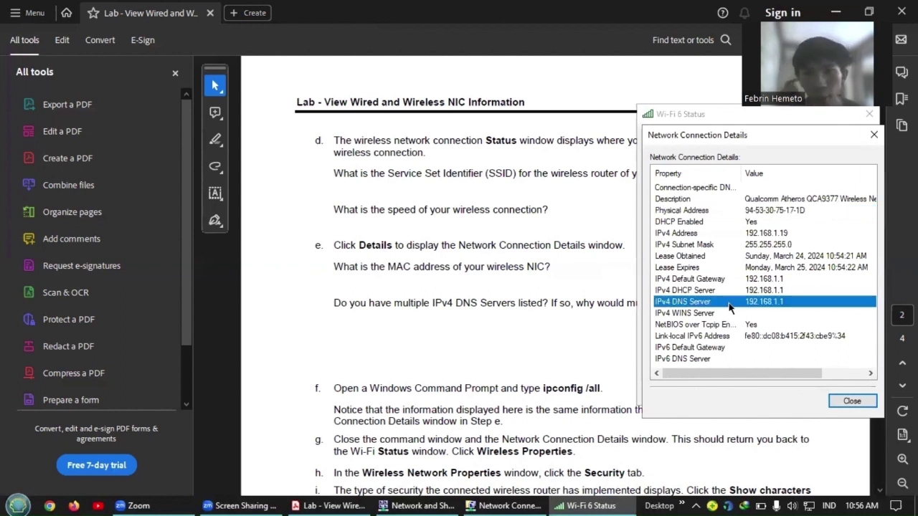
Return to the lab document and open Command Prompt from a program search for "comm".
click(580, 288)
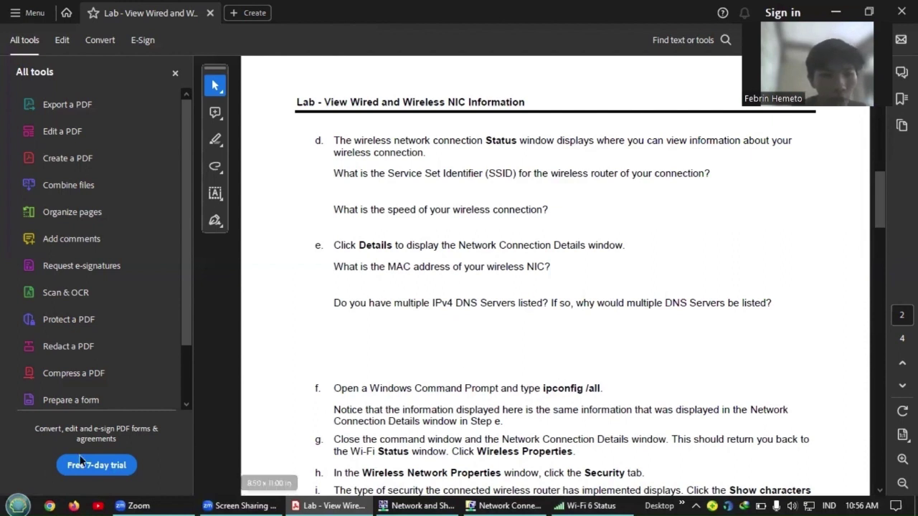
click(20, 502)
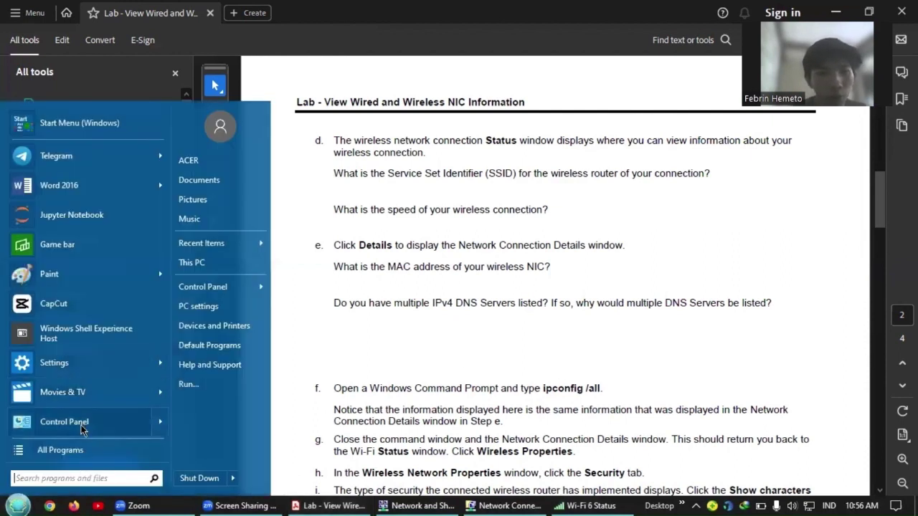
text(c)
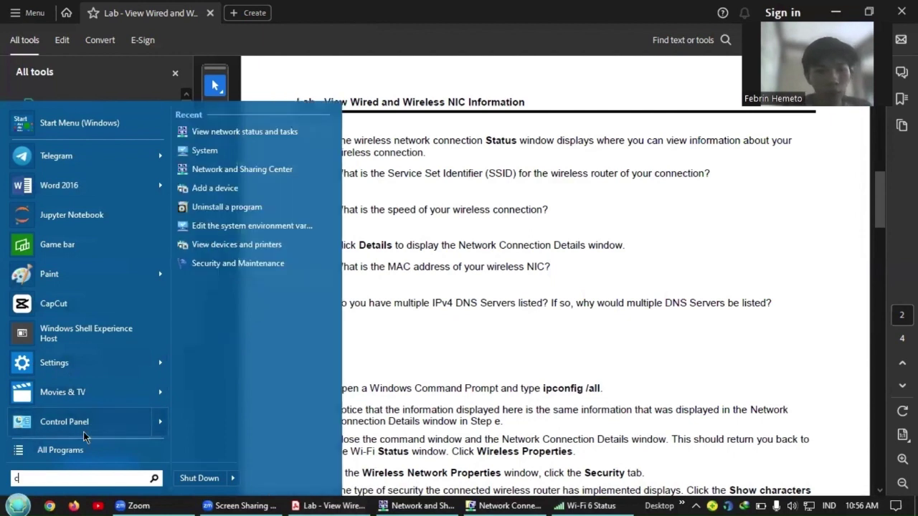
text(om)
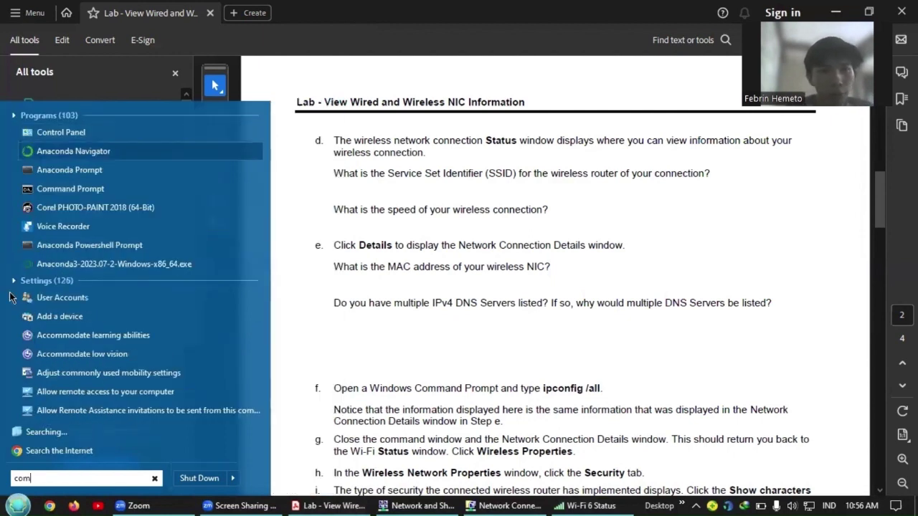
text(m)
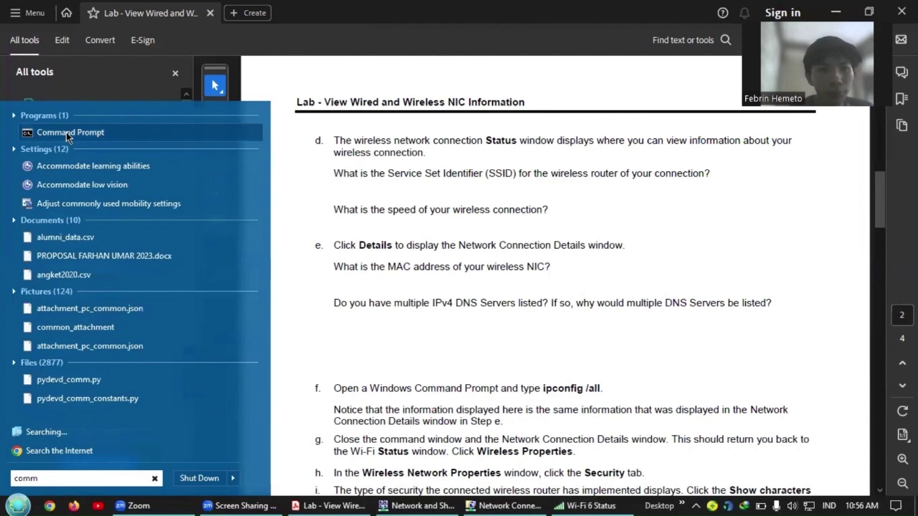
click(66, 135)
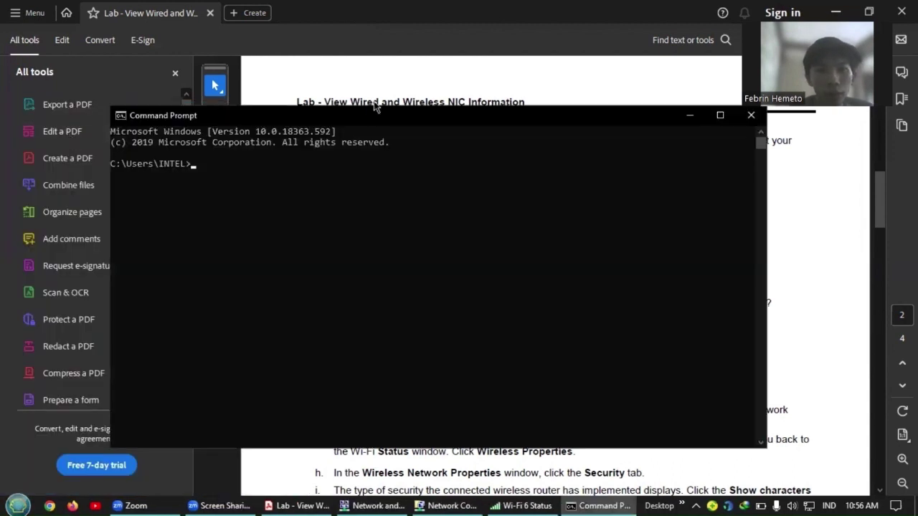
Run ipconfig /all in the Command Prompt.
text(ipc)
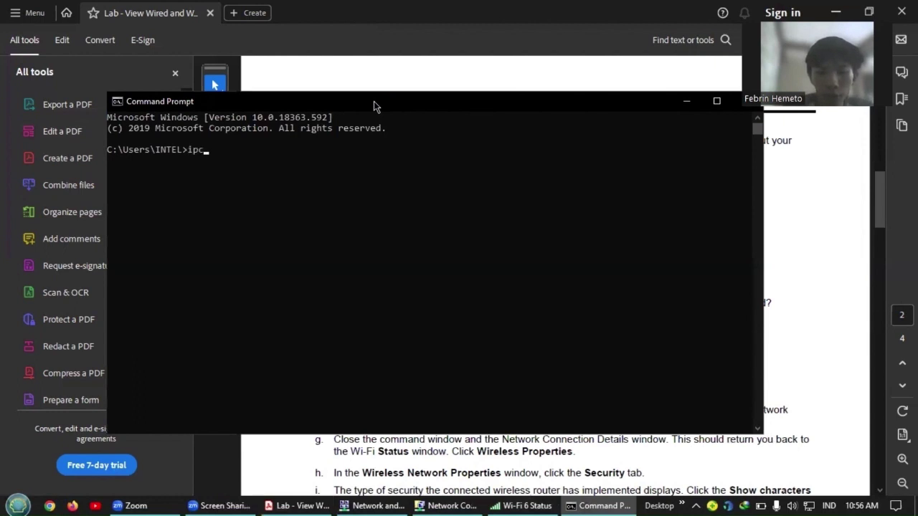
text(onfig / )
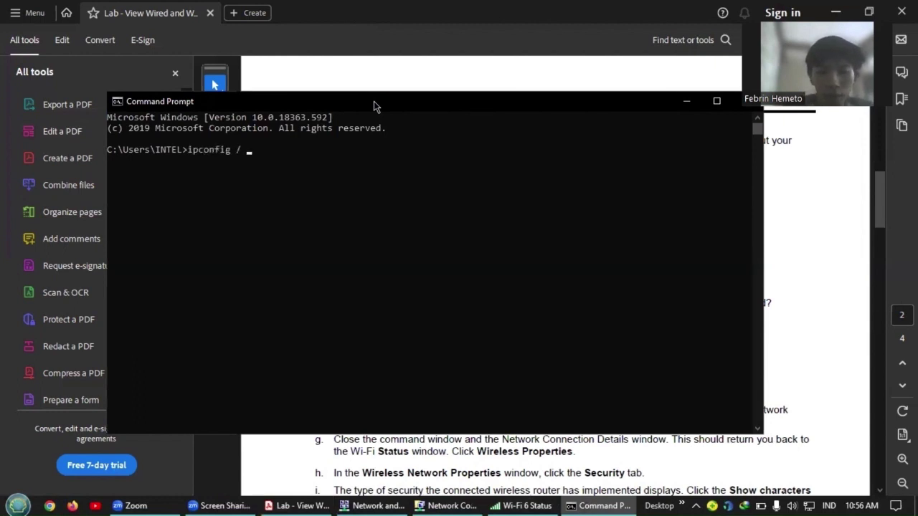
text(a)
key(BackSpace)
key(BackSpace)
text(all)
key(Return)
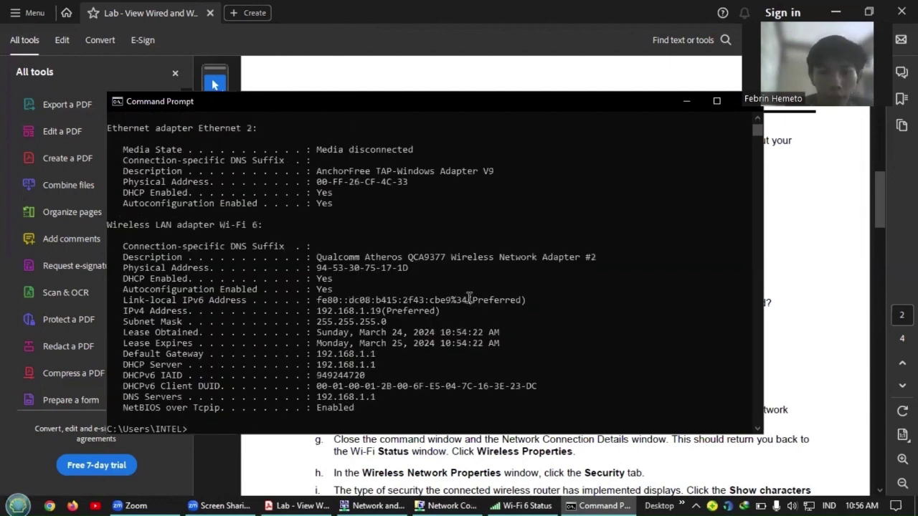
Place the ipconfig /all output beside the Wi-Fi 6 Network Connection Details window, compare their entries, and return to the lab document.
key(alt+Tab)
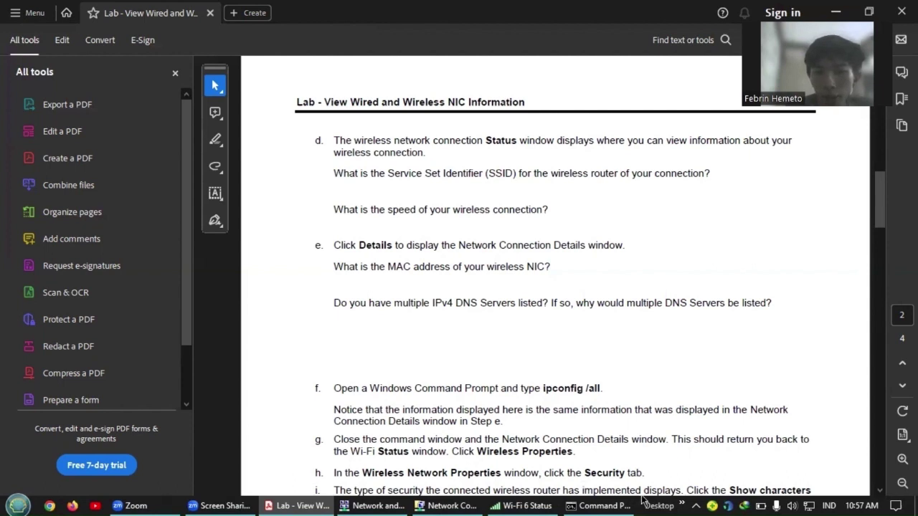
mouse_move(622, 500)
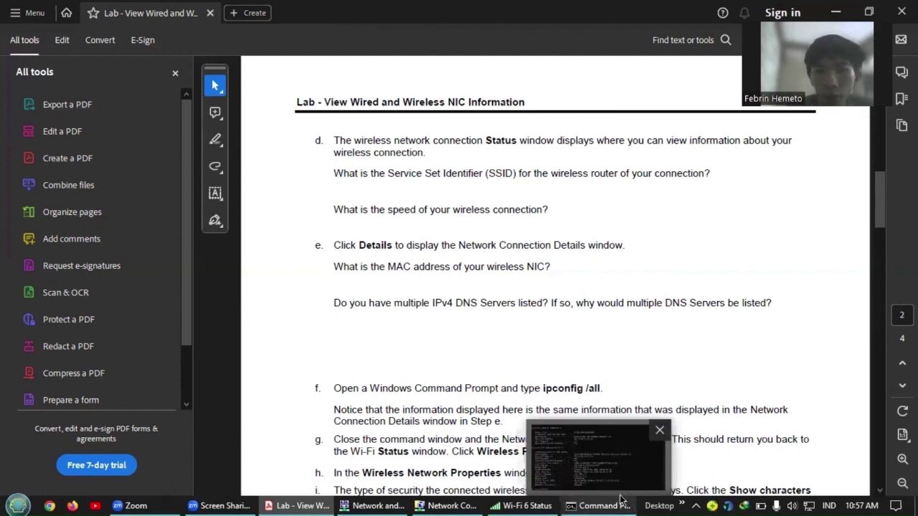
mouse_move(551, 499)
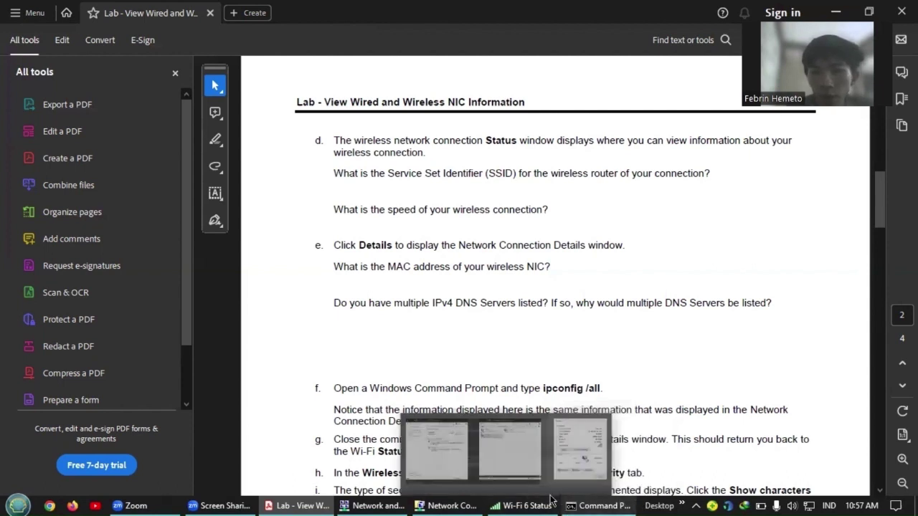
click(601, 448)
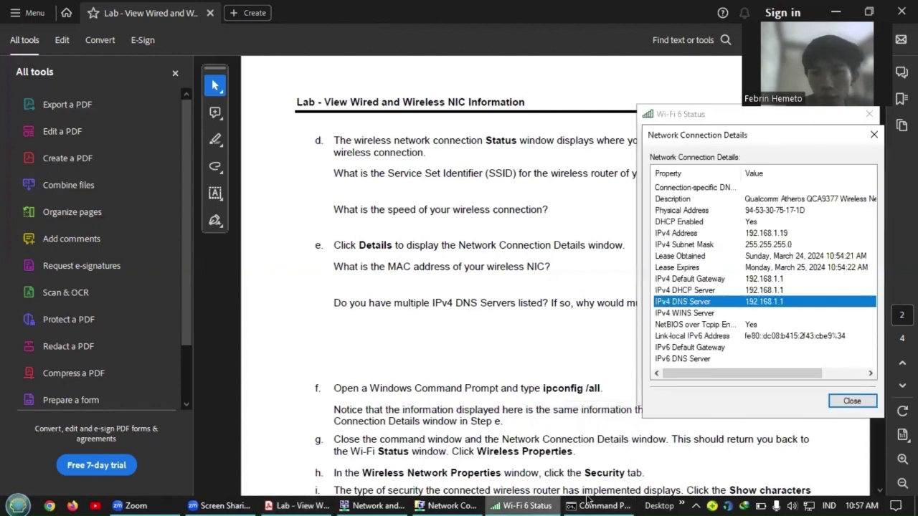
key(alt+Tab)
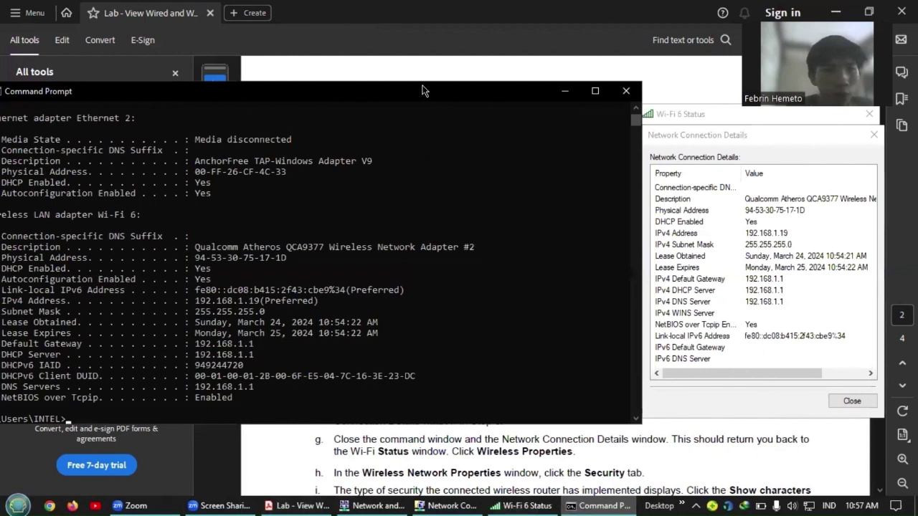
drag(423, 90, 425, 90)
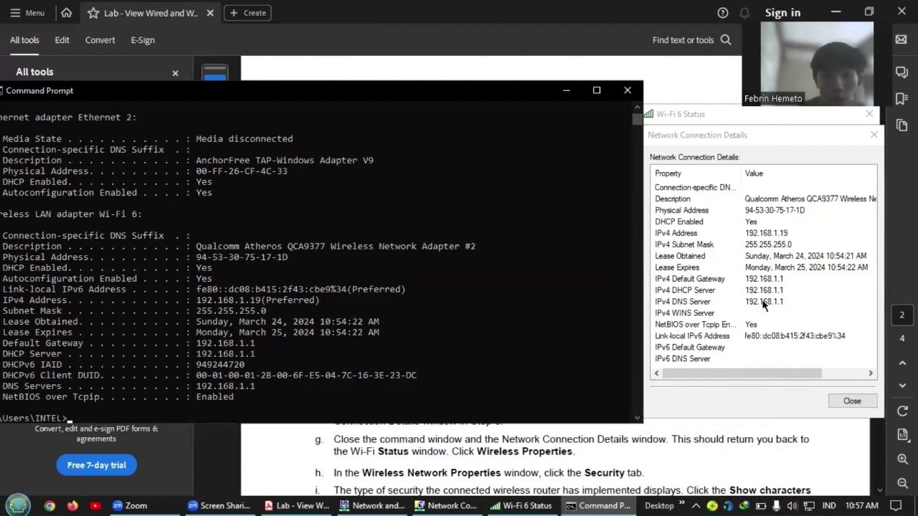
click(505, 78)
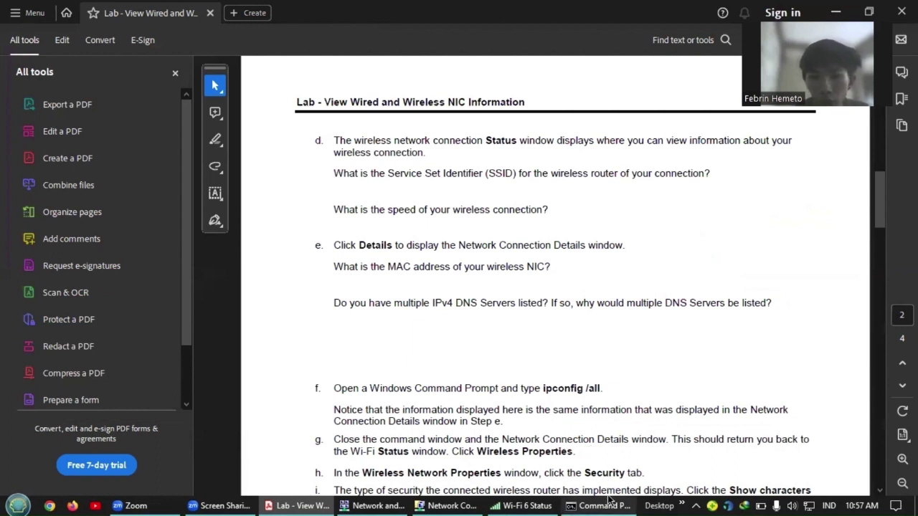
Close the Network Connection Details window and open the Wireless Properties from the Wi-Fi 6 Status window.
click(527, 501)
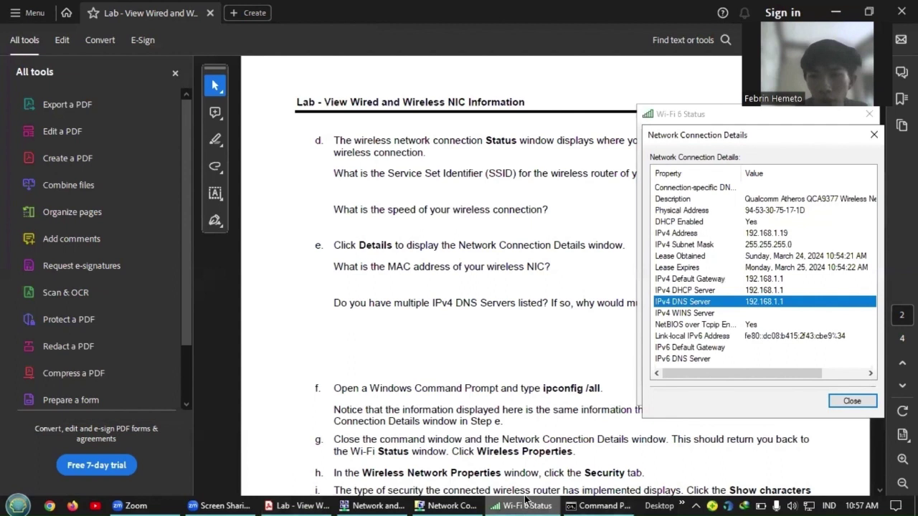
click(852, 402)
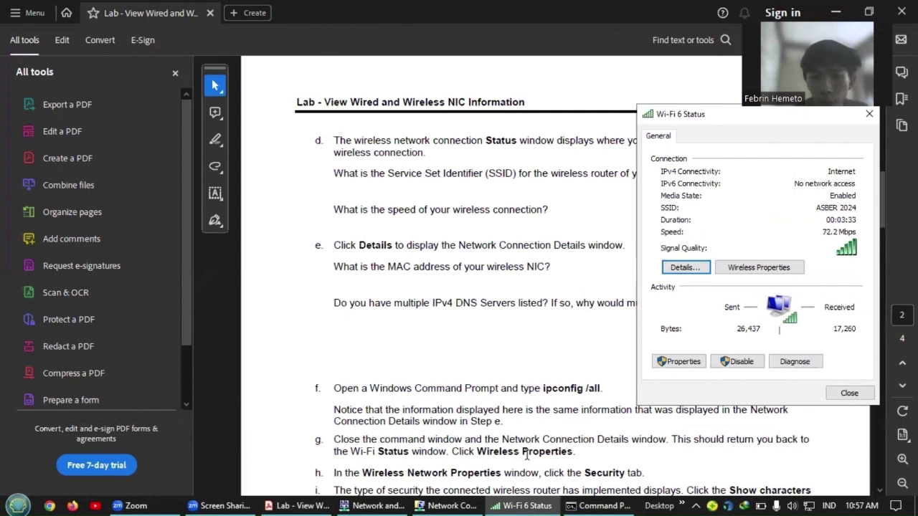
click(733, 266)
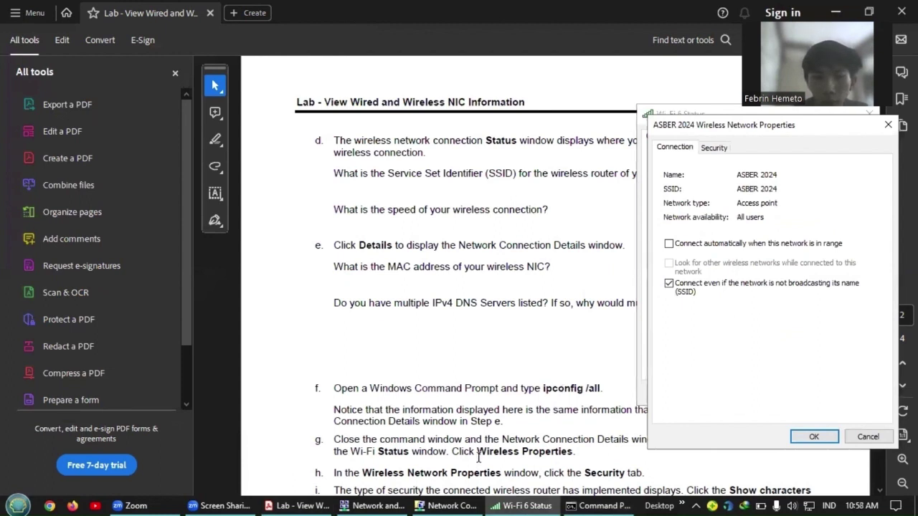
View the ASBER 2024 network's security settings, revealing the network security key characters and hiding them again.
click(714, 147)
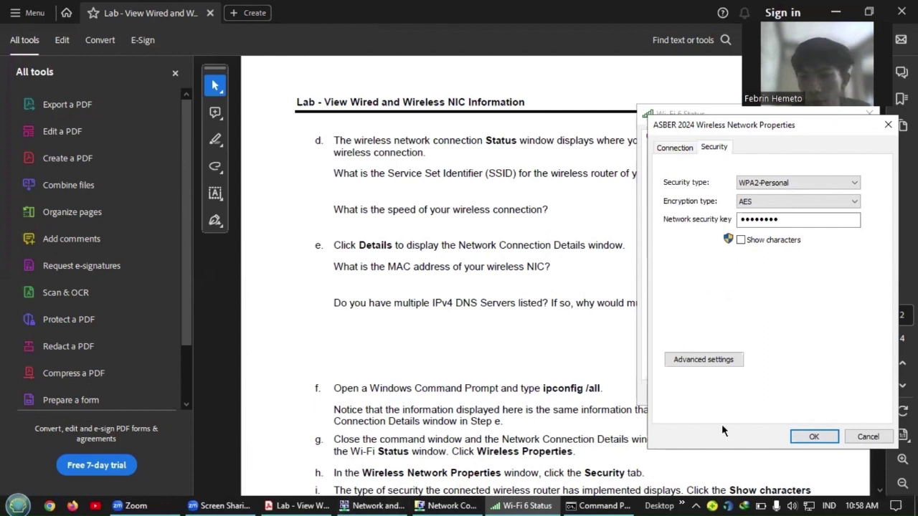
click(743, 240)
click(743, 240)
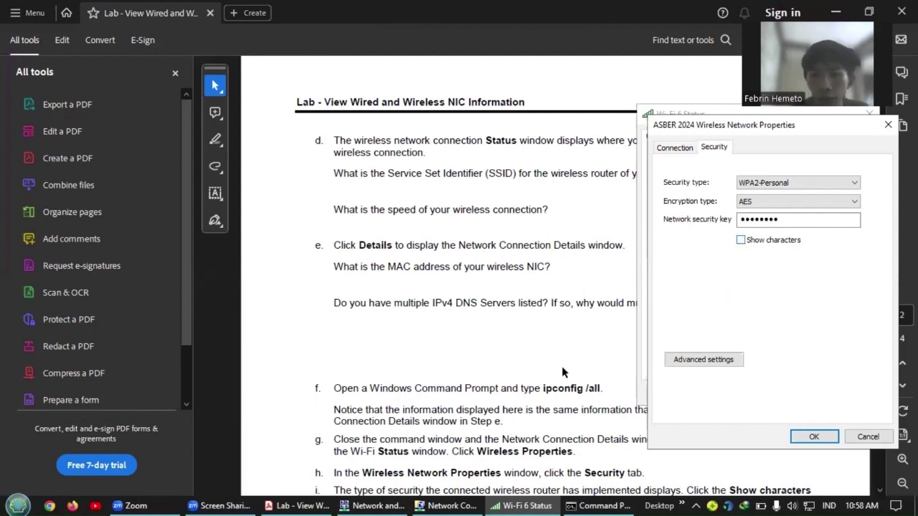
Read items i and j in the lab document, and close the Wireless Network Properties and Wi-Fi 6 Status windows.
click(562, 368)
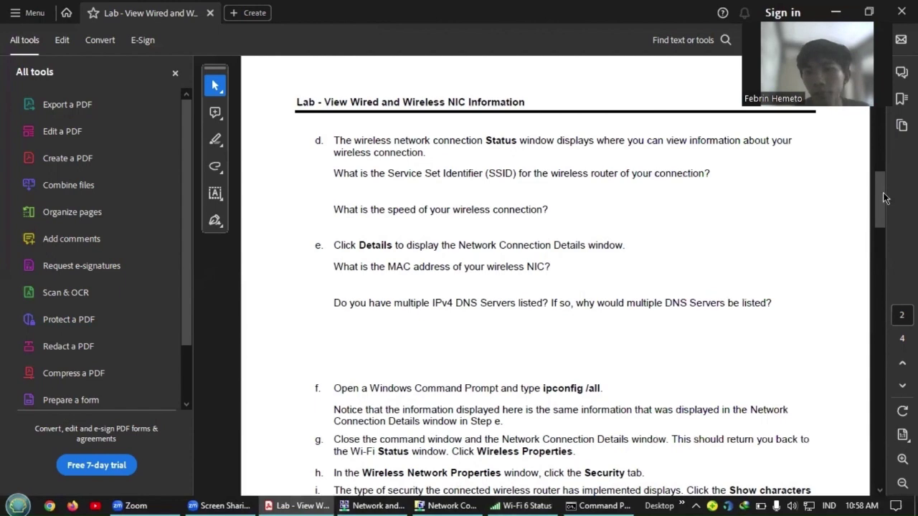
scroll(883, 194, down, 1)
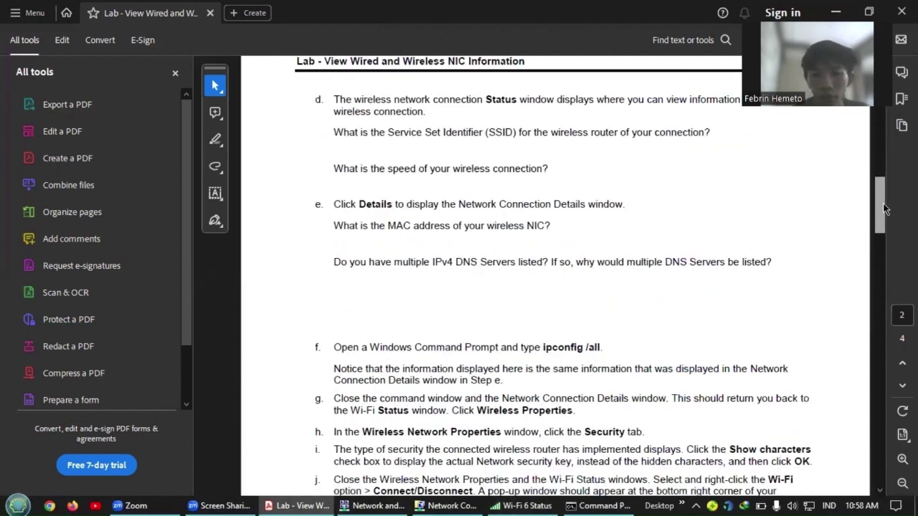
drag(883, 208, 885, 223)
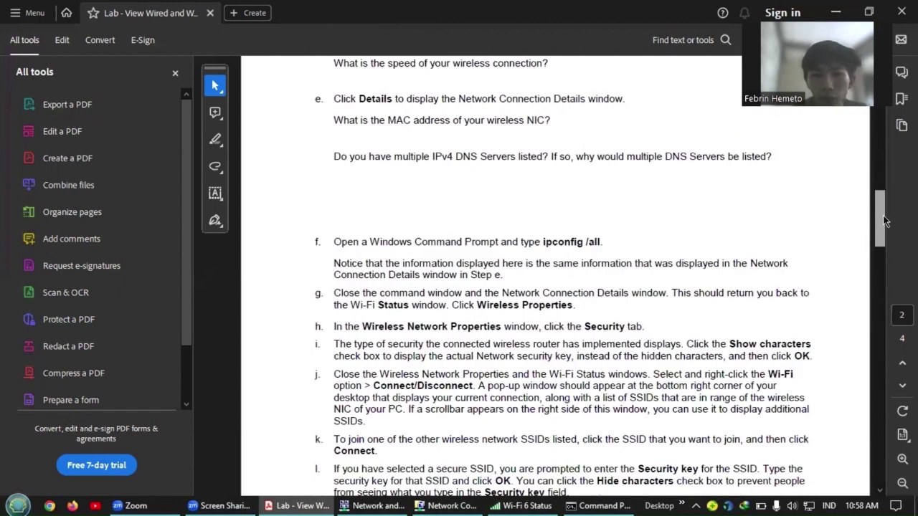
scroll(884, 222, down, 1)
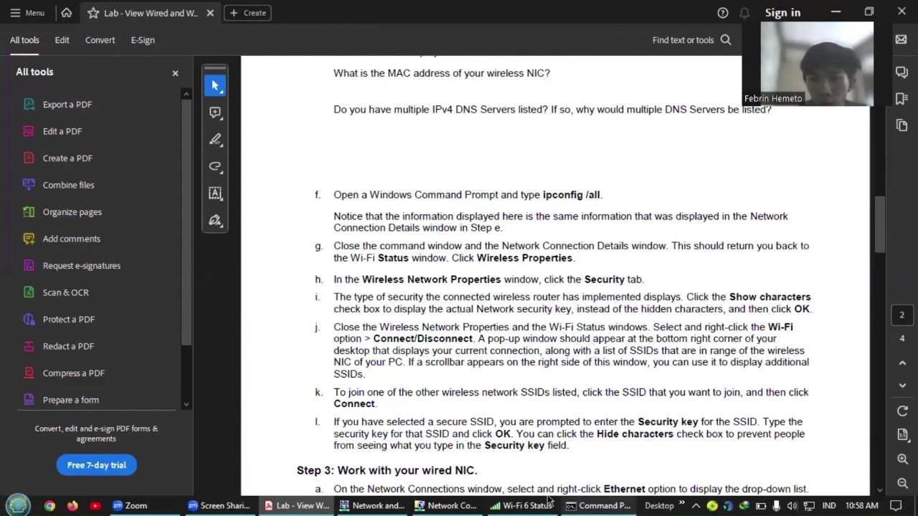
mouse_move(550, 502)
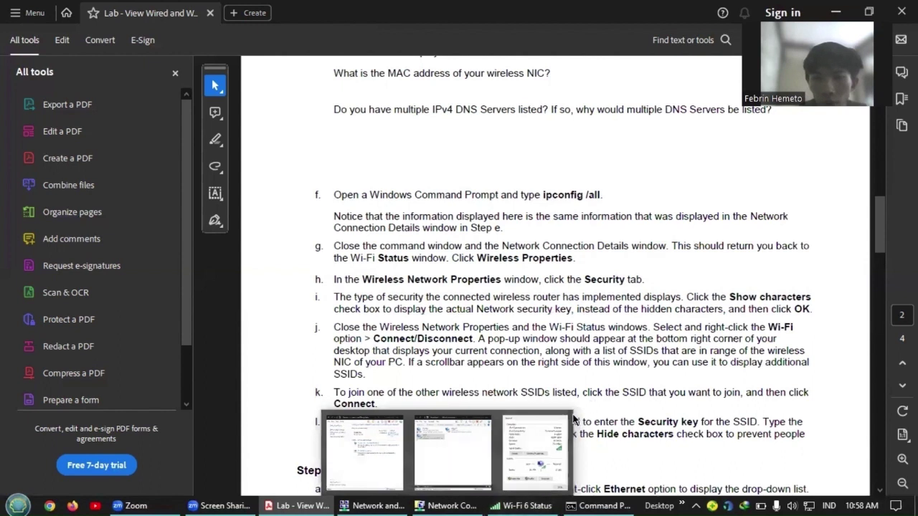
click(518, 453)
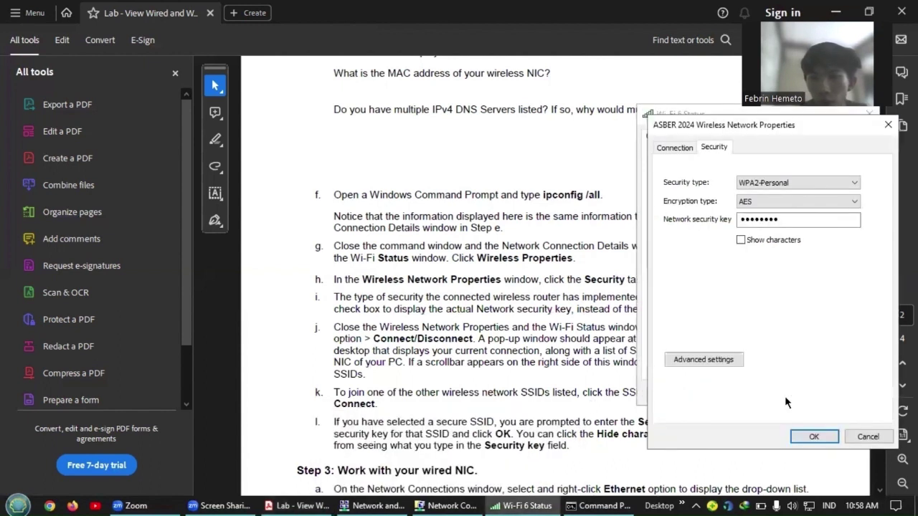
click(810, 434)
click(841, 396)
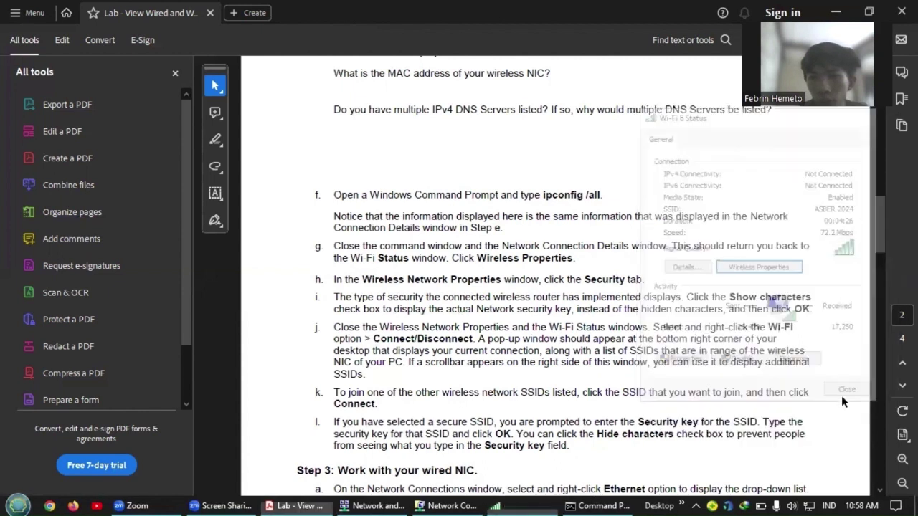
Check the Wi-Fi 6 adapter in Network Connections and reread Step 2 on page 1 of the lab document.
mouse_move(494, 502)
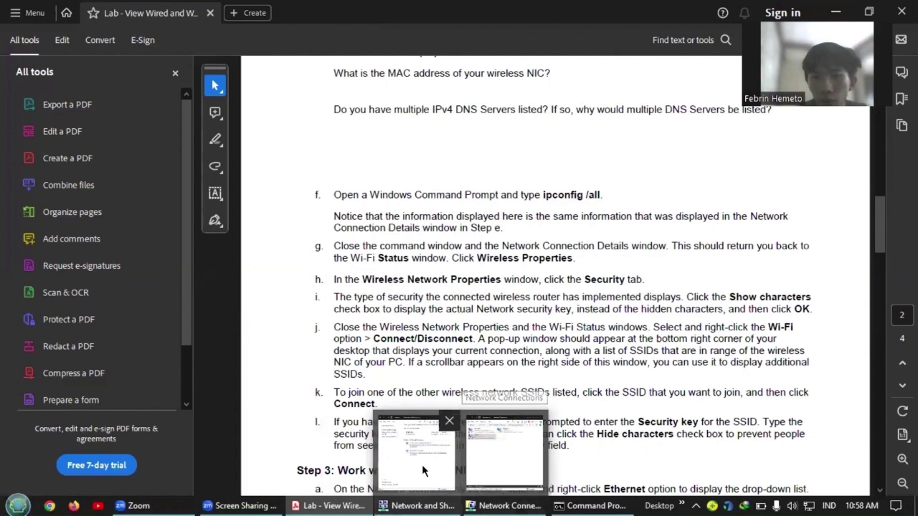
click(489, 456)
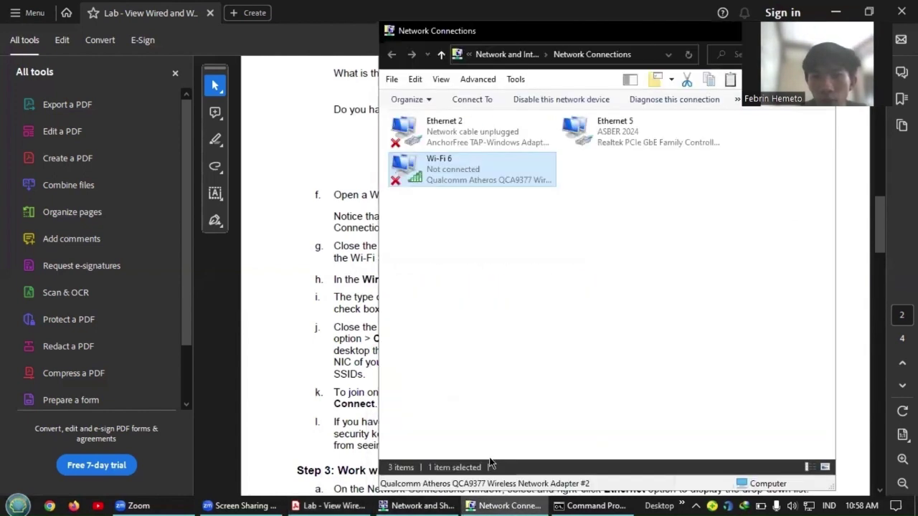
click(306, 366)
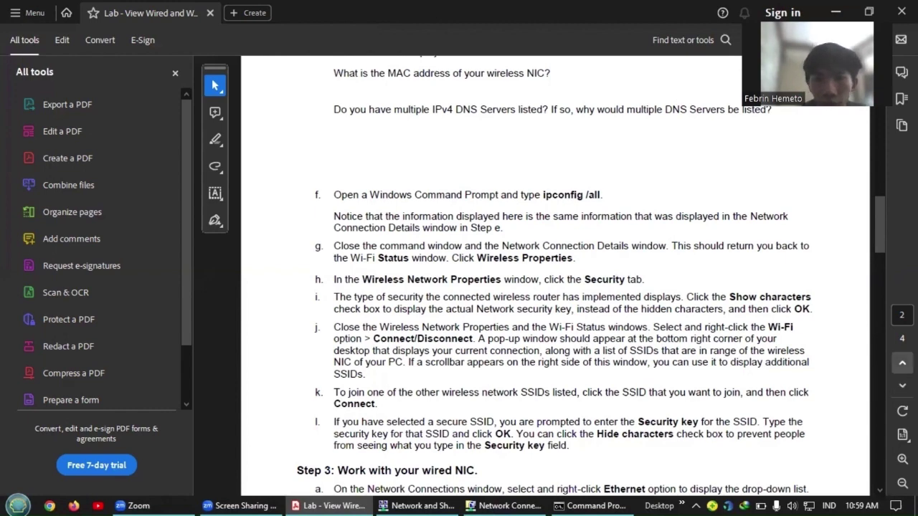
click(902, 363)
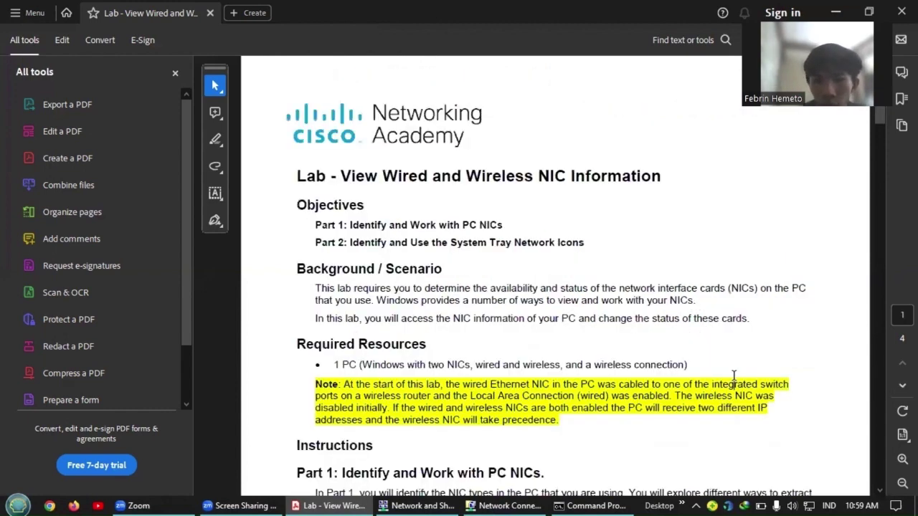
scroll(733, 375, down, 4)
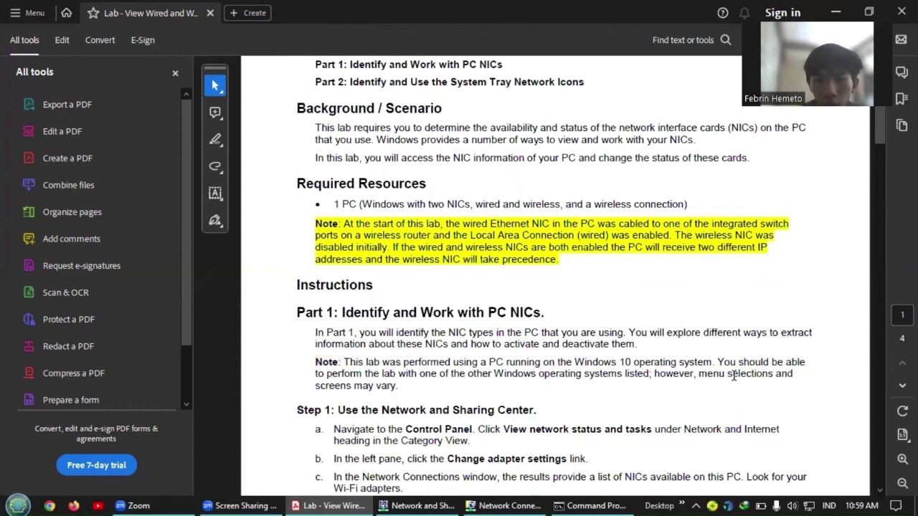
scroll(733, 376, down, 2)
scroll(734, 376, down, 1)
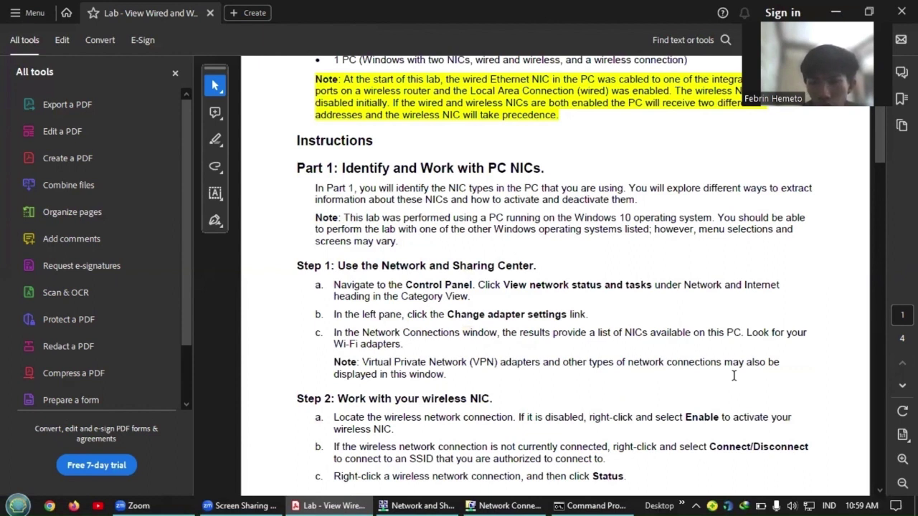
Connect the Wi-Fi to the ASBER 2024 wireless network and return to the lab document.
click(803, 500)
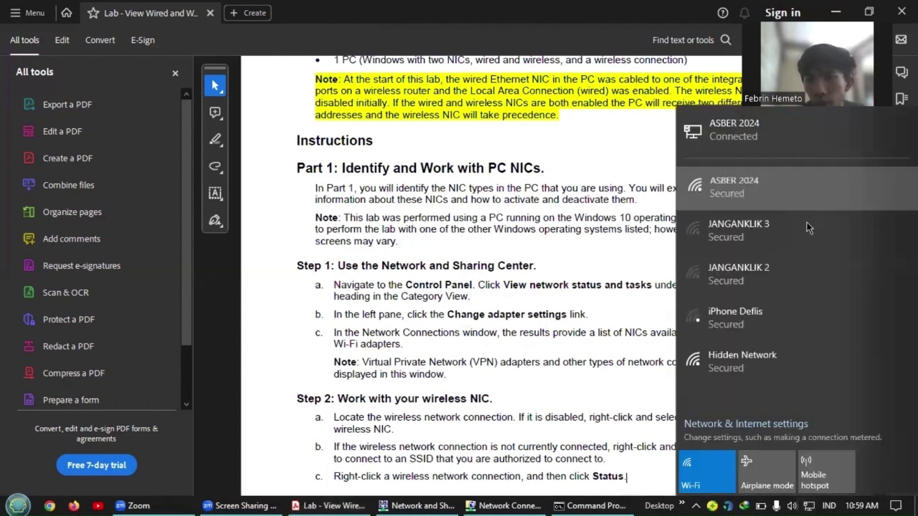
click(807, 209)
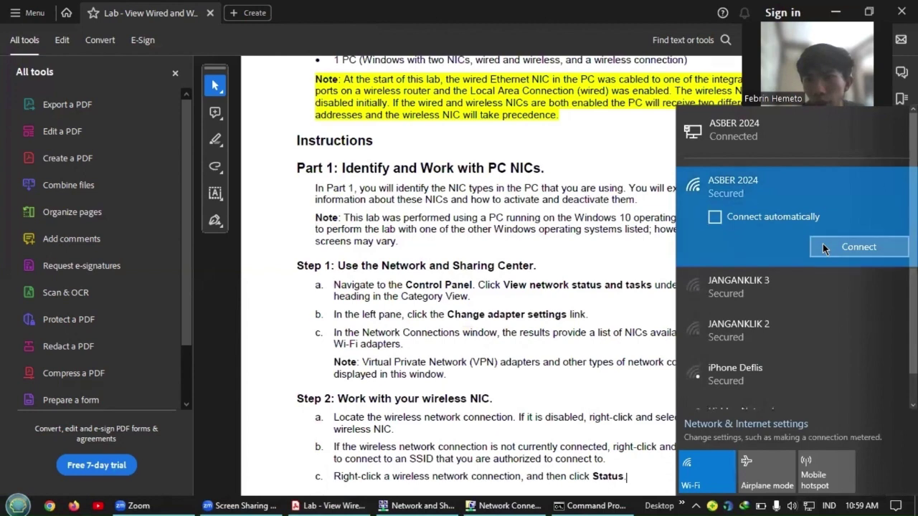
click(823, 247)
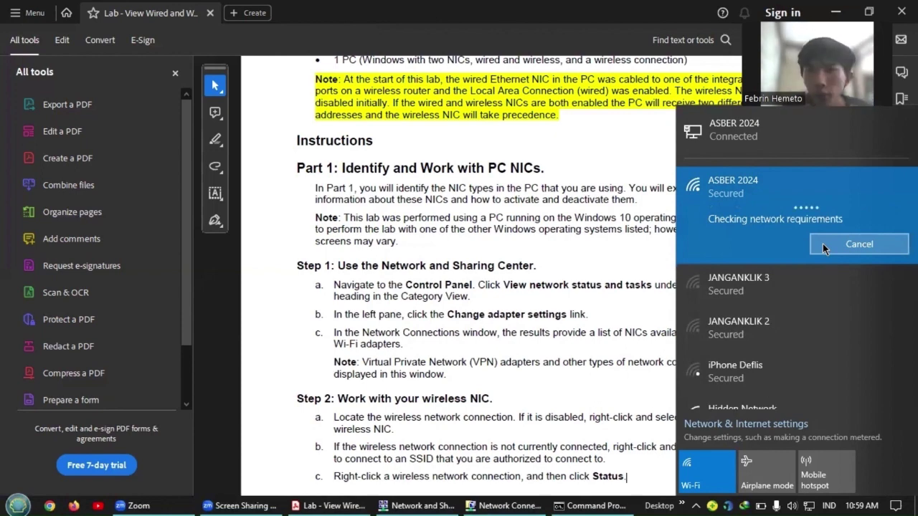
click(603, 230)
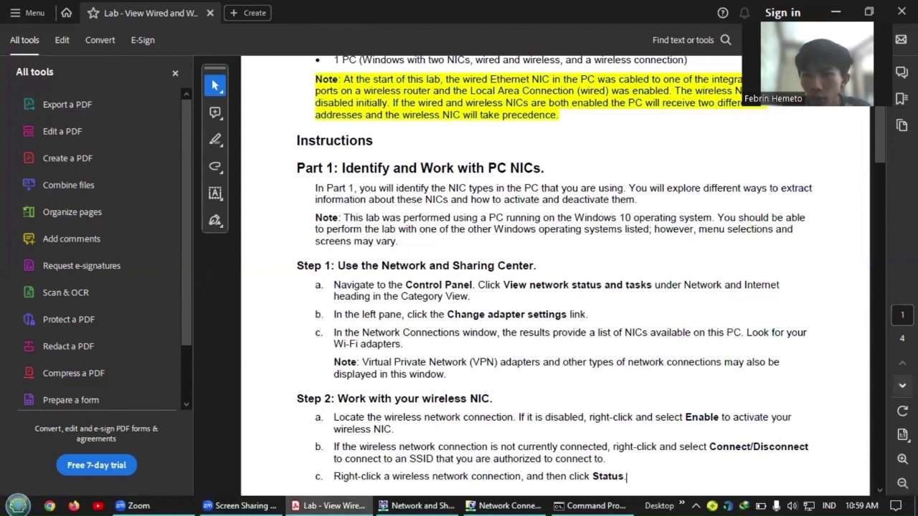
Read item j on page 2 of the lab and display the in-range SSIDs through Wi-Fi 6's Connect/Disconnect option.
click(903, 386)
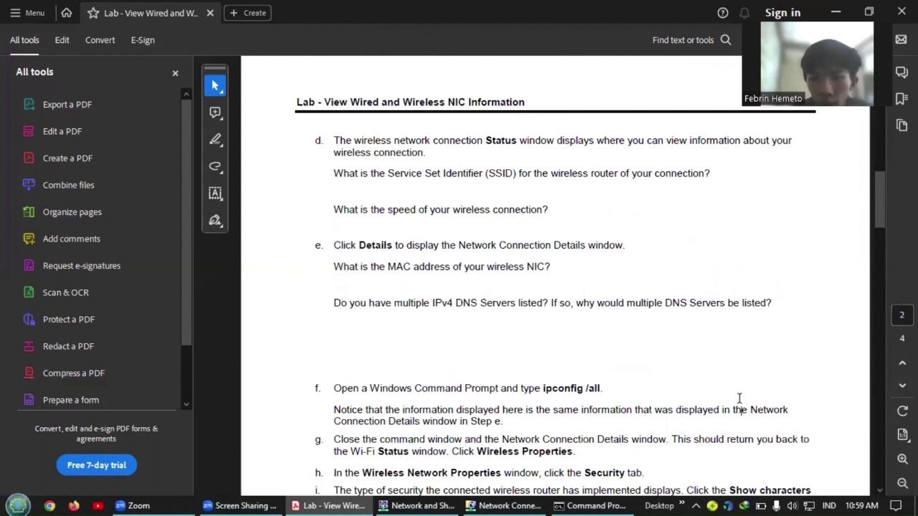
scroll(739, 399, down, 3)
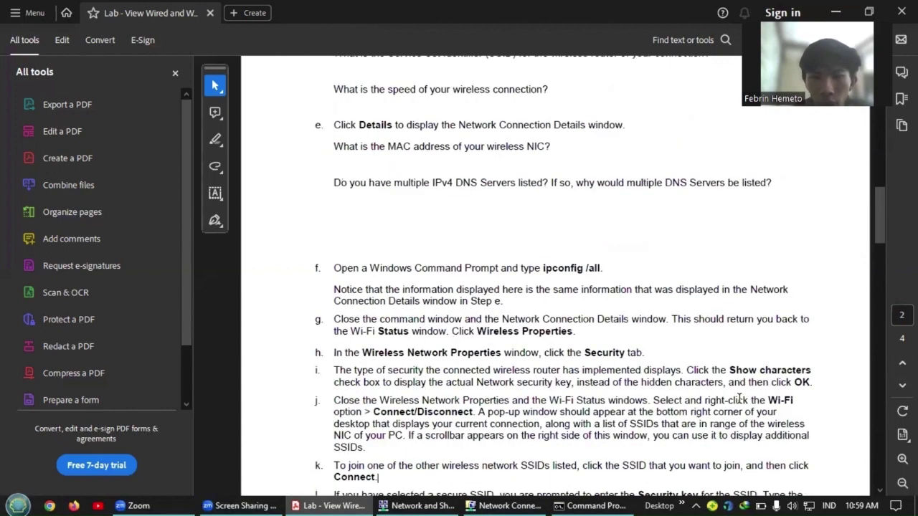
scroll(506, 436, down, 2)
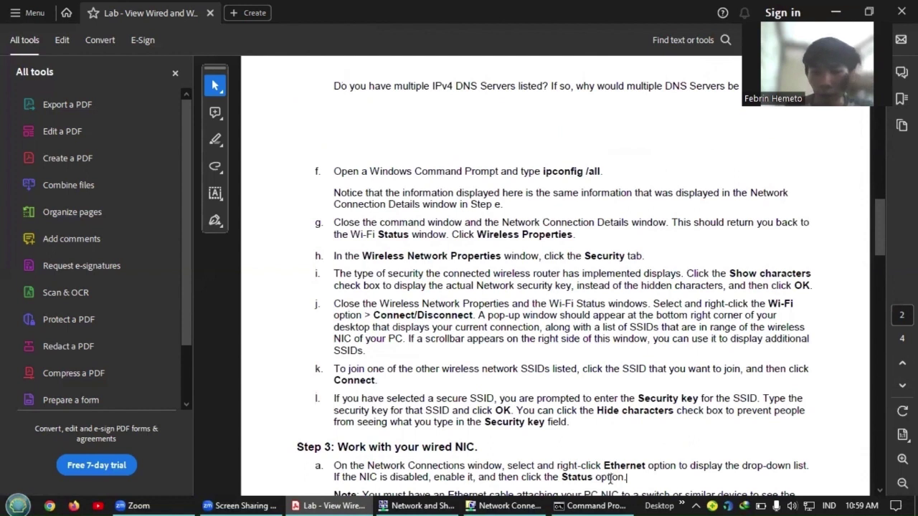
click(529, 500)
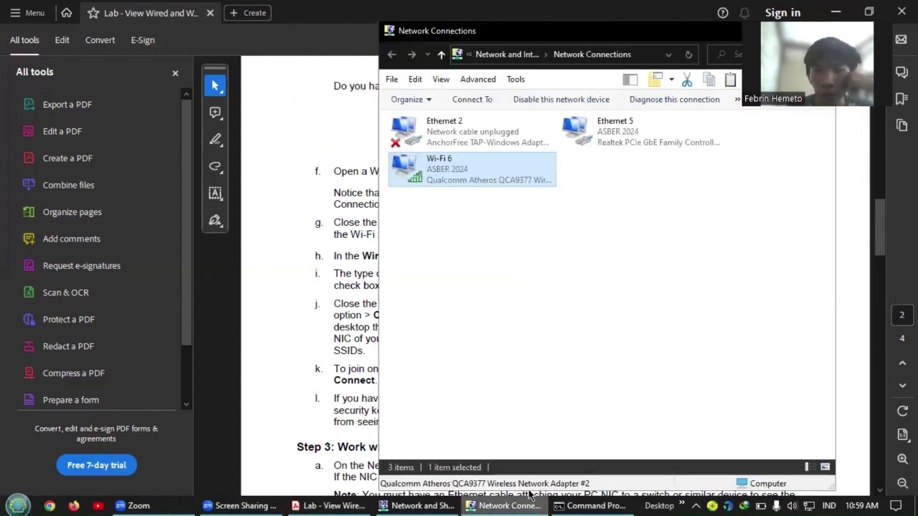
right_click(528, 183)
click(570, 208)
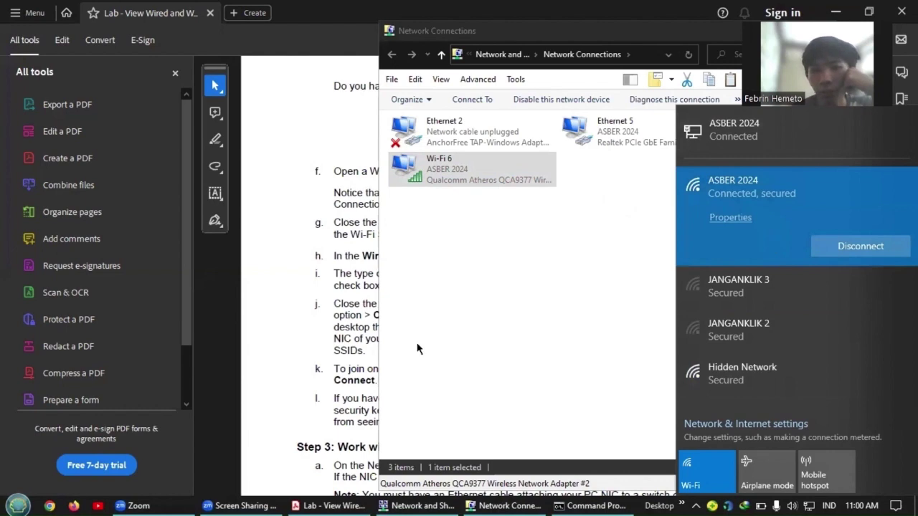
click(497, 369)
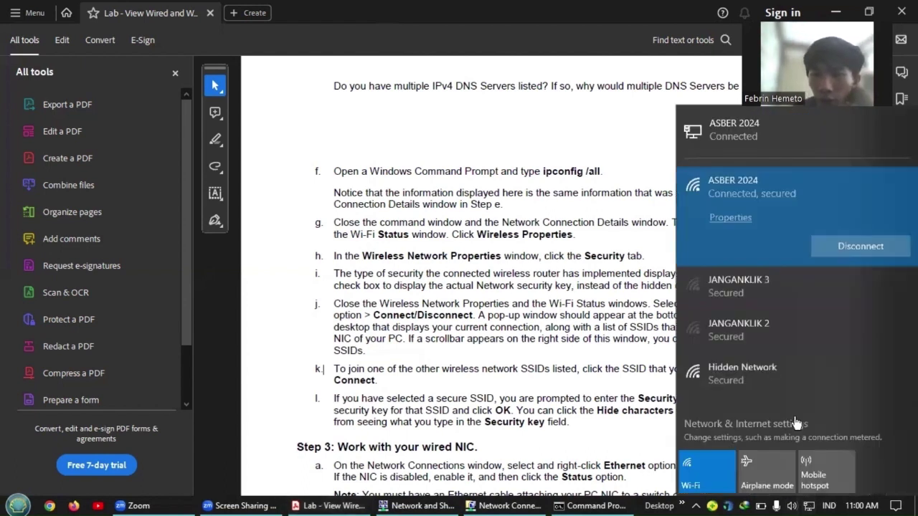
Show the connection option for the Hidden Network SSID, and return to the lab document to read items k, l and Step 3.
click(773, 379)
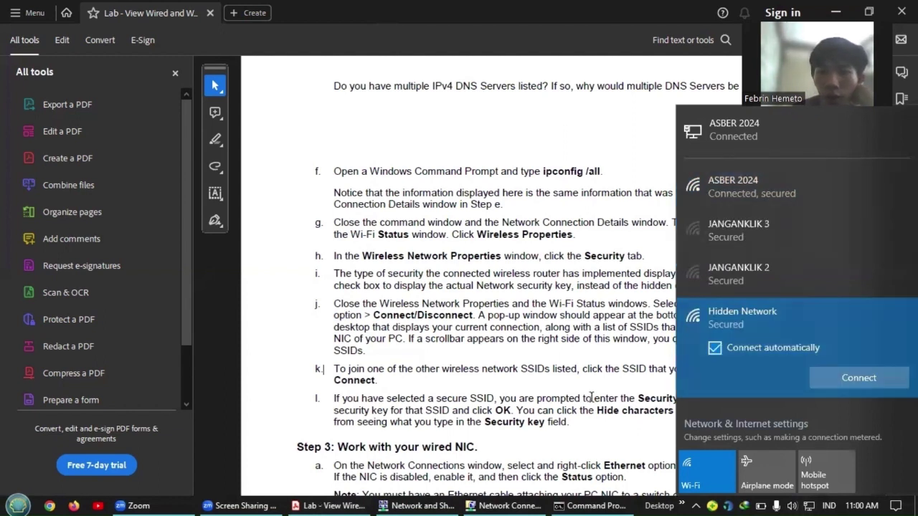
click(591, 398)
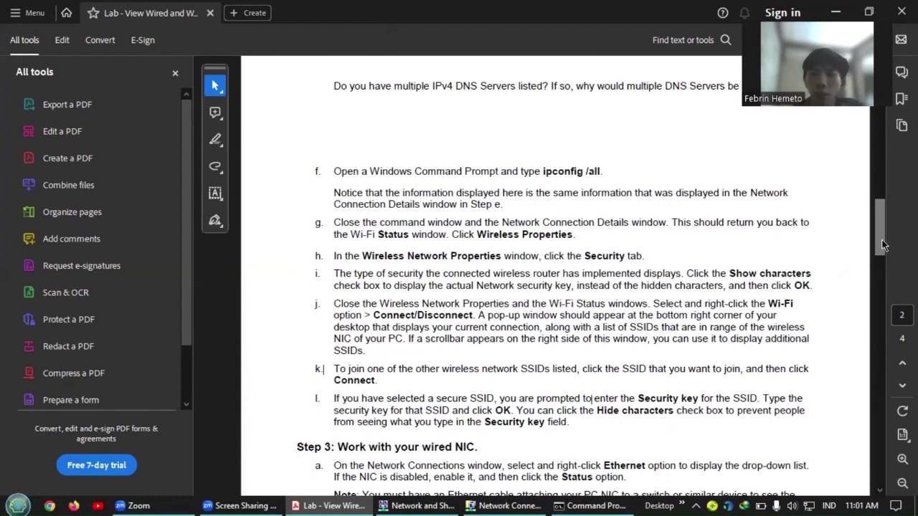
drag(882, 245, 886, 266)
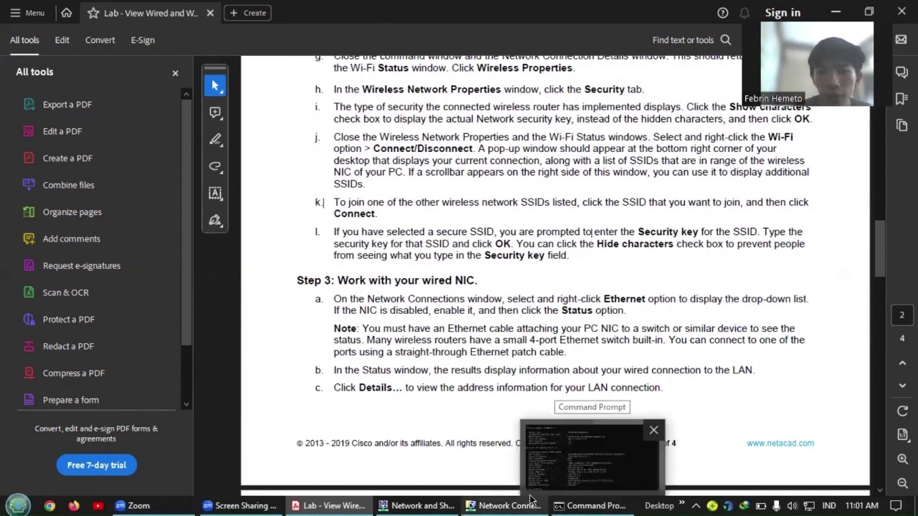
Open the status of the Ethernet 5 adapter from Network Connections and move its window clear of the lab text.
click(530, 500)
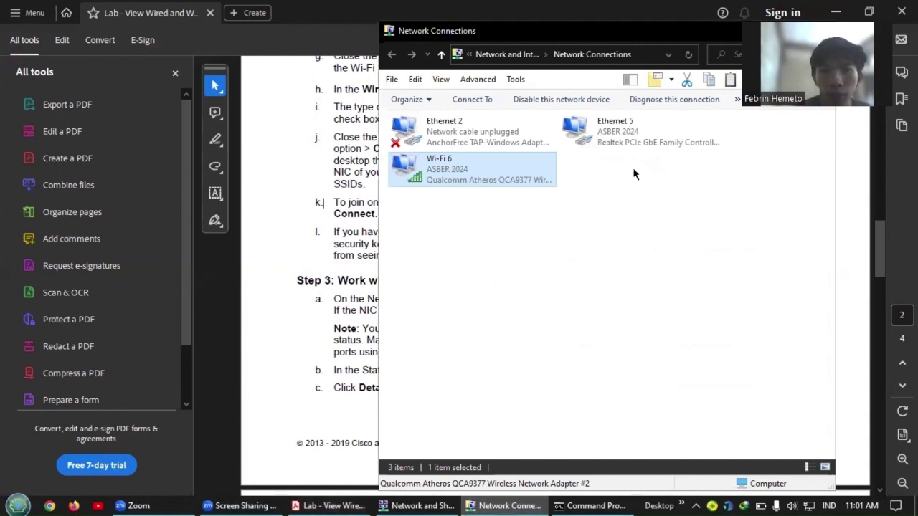
click(657, 125)
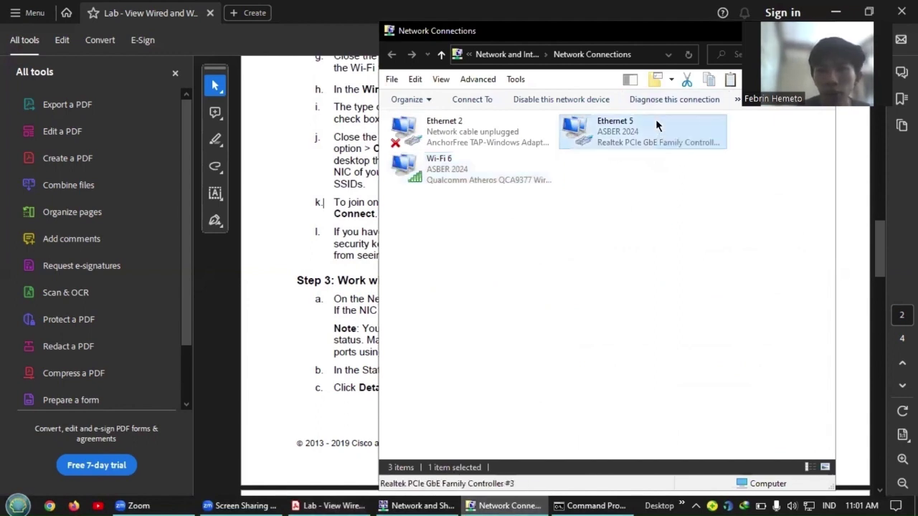
right_click(656, 126)
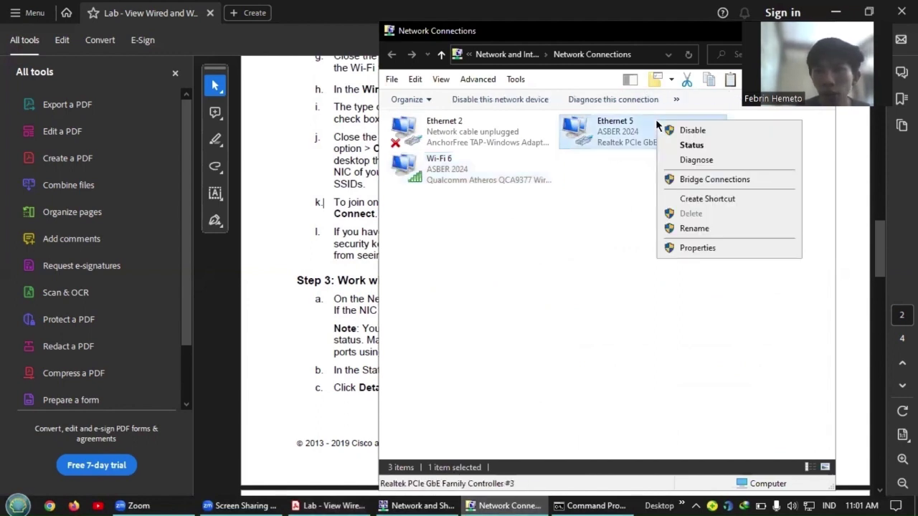
click(693, 146)
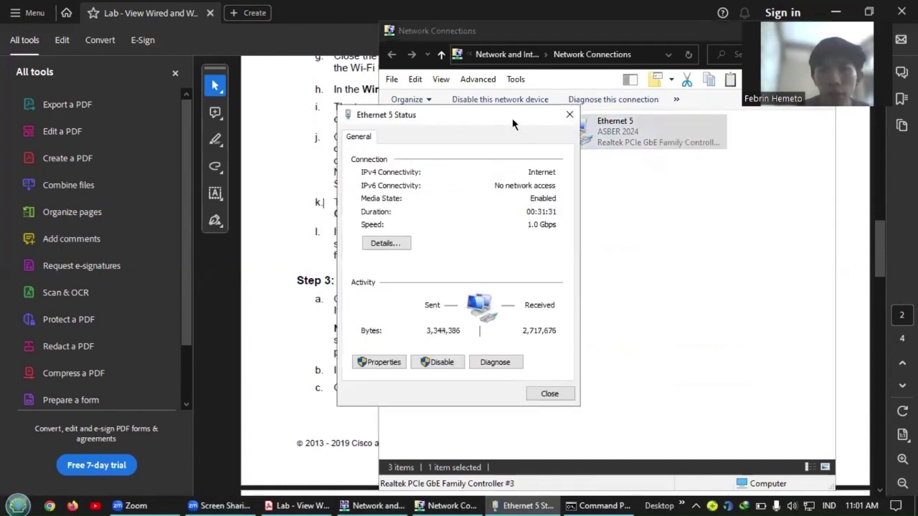
drag(512, 124, 647, 129)
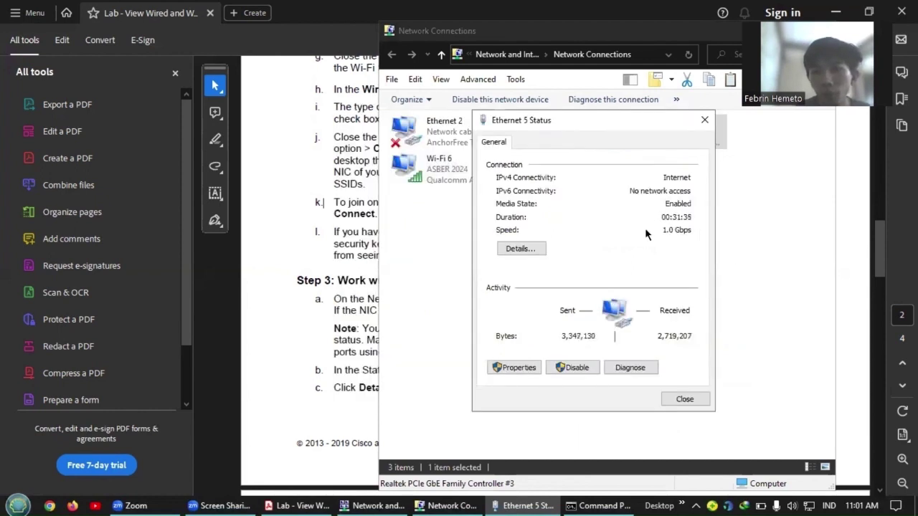
Read Step 3 items b and c in the lab, and open the Network Connection Details for Ethernet 5.
click(368, 212)
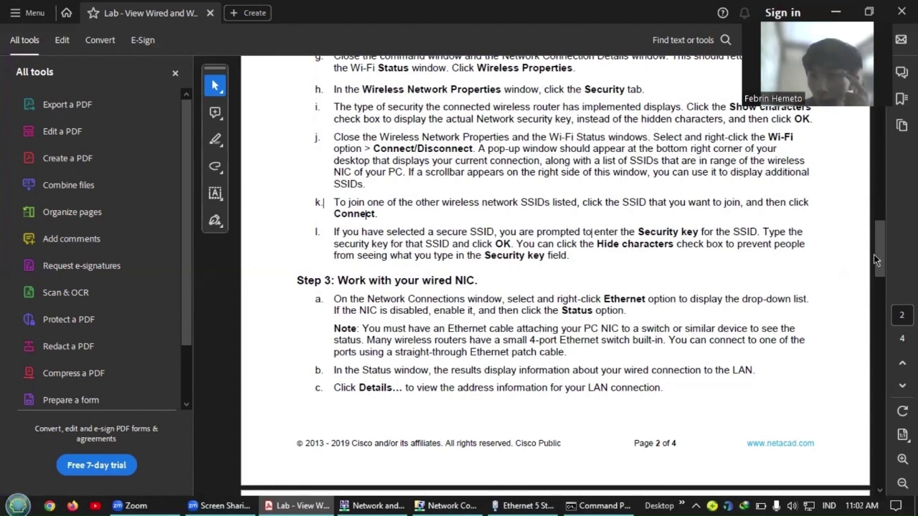
scroll(878, 258, down, 2)
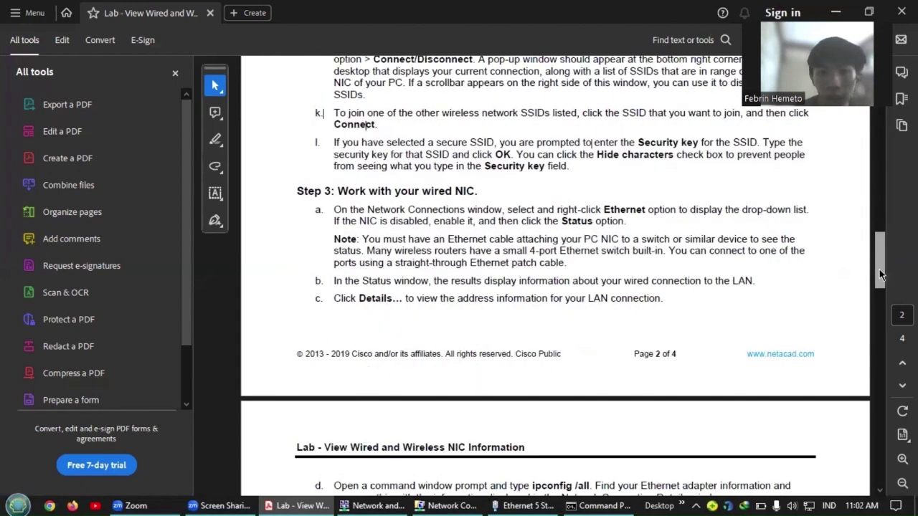
scroll(880, 275, down, 1)
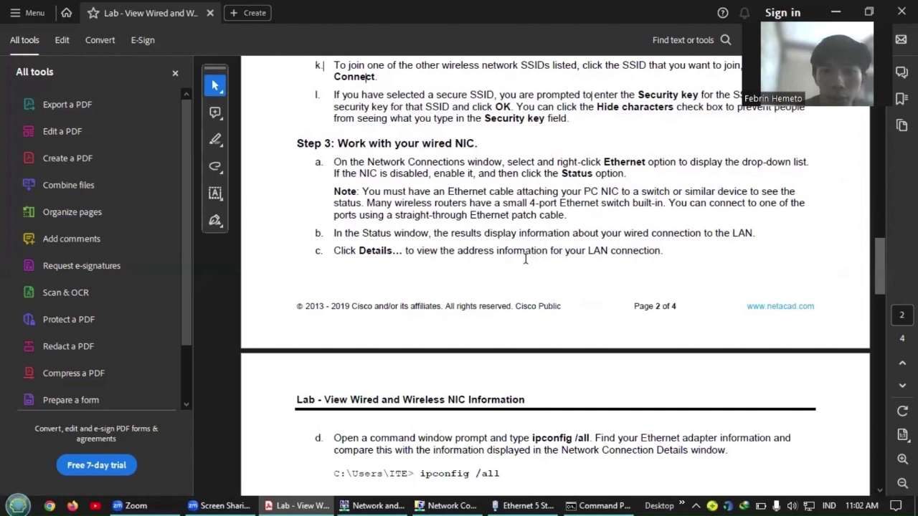
click(500, 502)
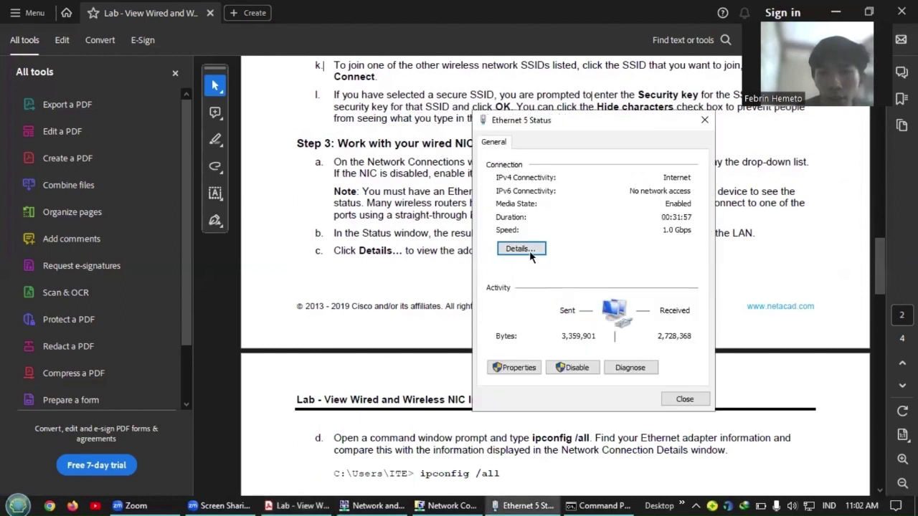
click(531, 256)
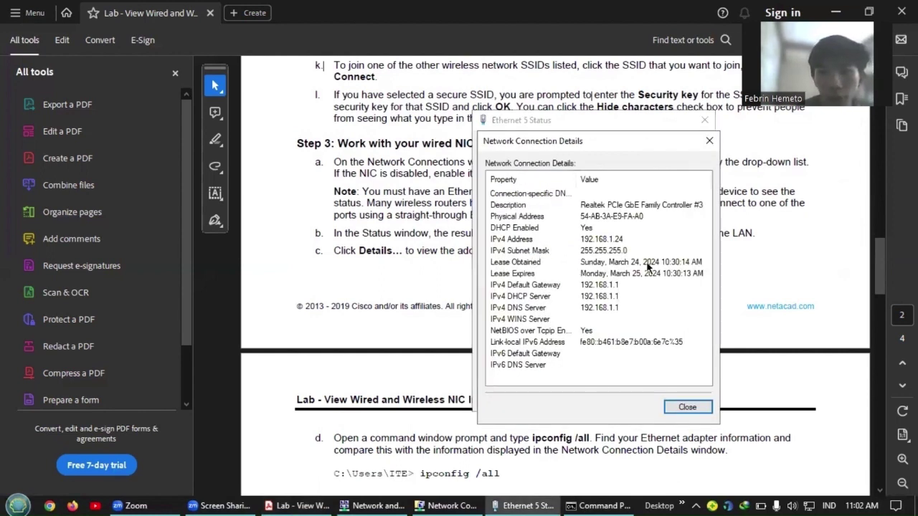
Return to the lab document and read Step 3 item d on page 3.
click(445, 246)
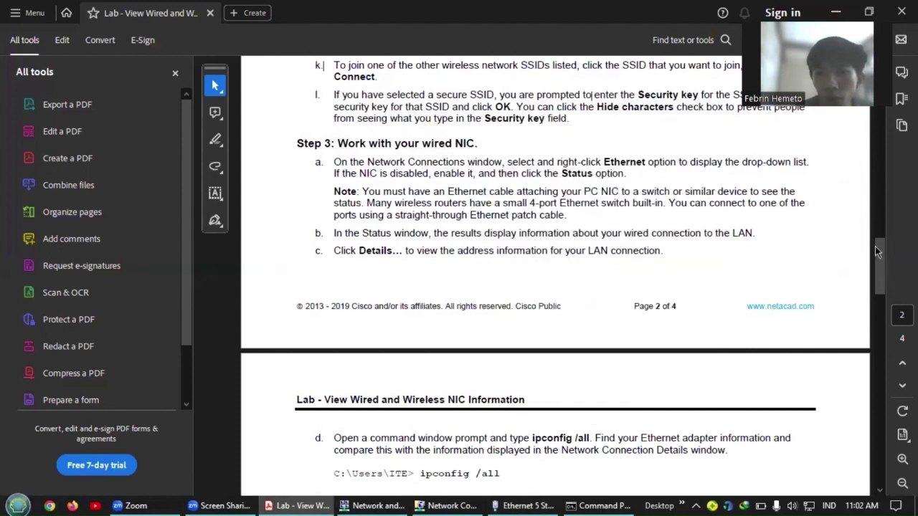
scroll(875, 262, down, 3)
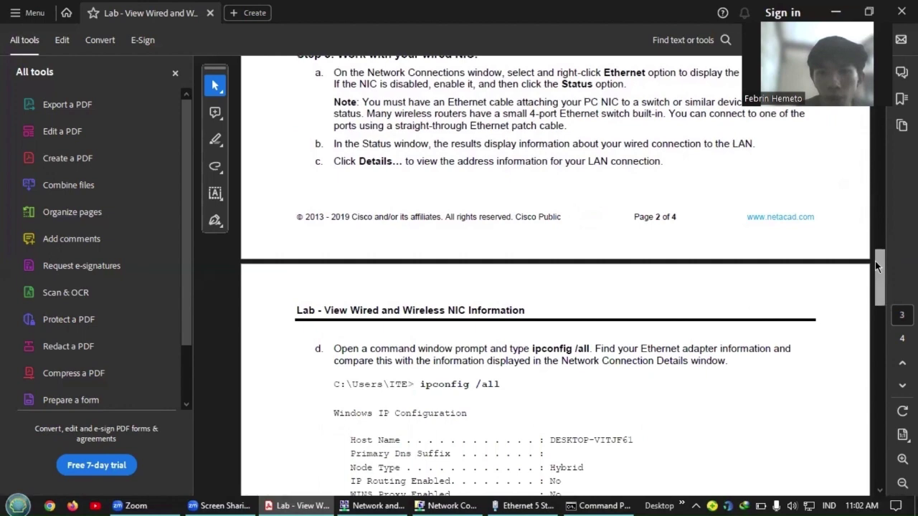
scroll(875, 279, down, 3)
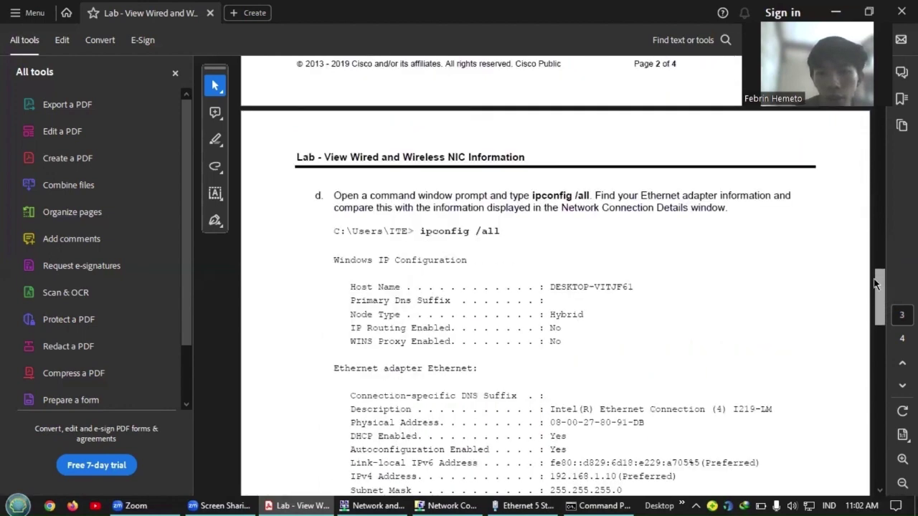
Compare the Ethernet 5 section of the ipconfig /all output in Command Prompt with the adapter's Network Connection Details.
click(577, 500)
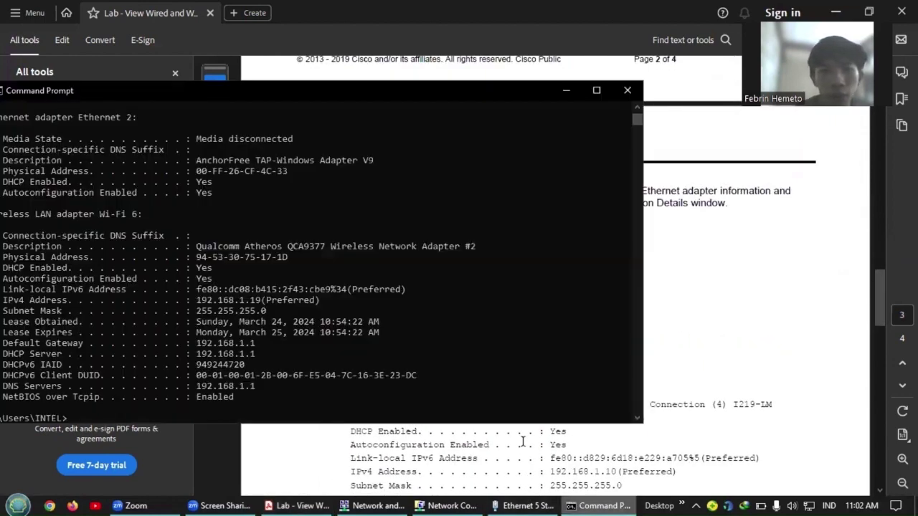
click(481, 277)
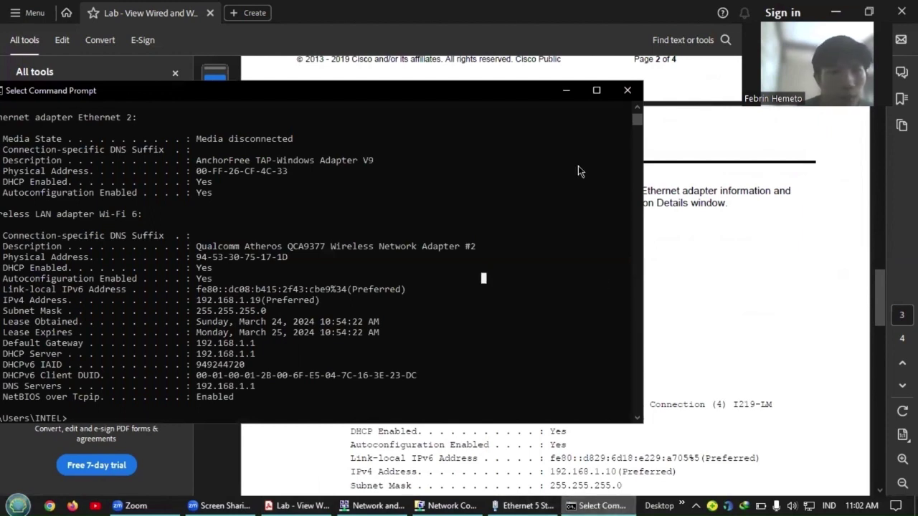
key(Up)
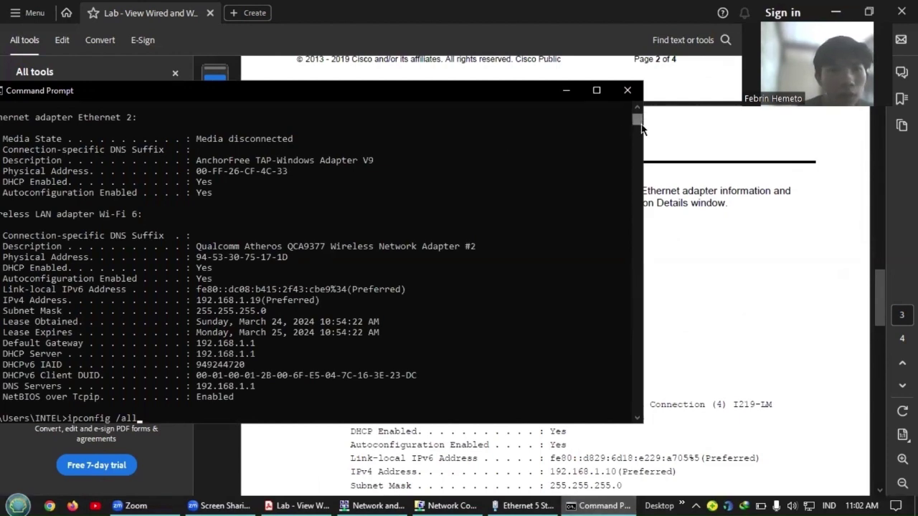
scroll(640, 117, up, 9)
scroll(640, 116, up, 7)
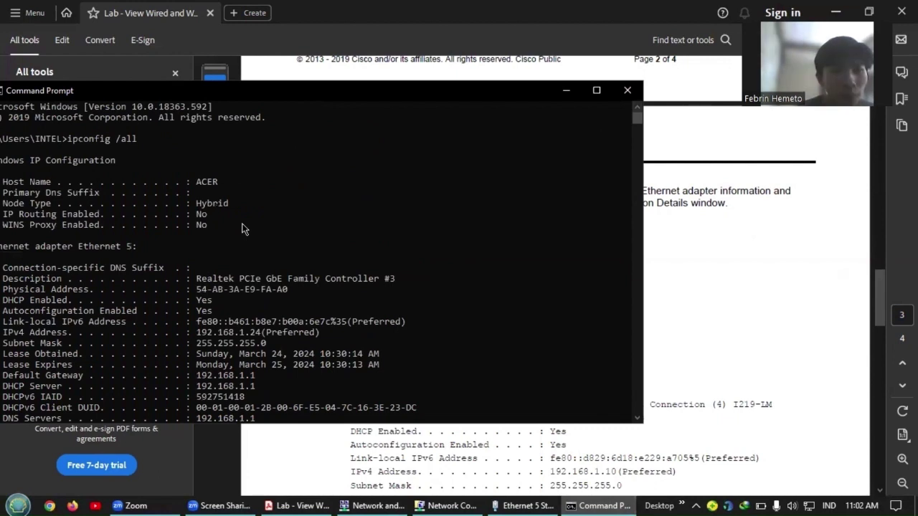
click(122, 283)
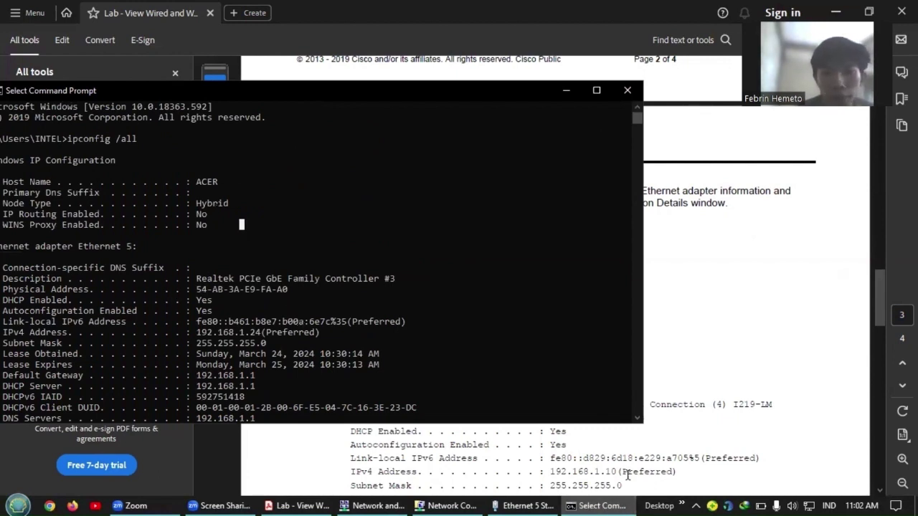
click(528, 506)
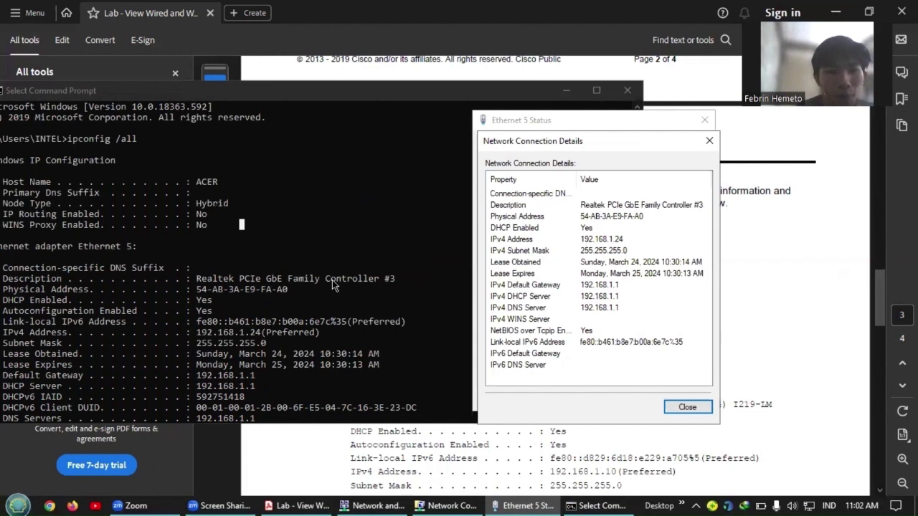
Read item e on page 3 of the lab, and close the Ethernet 5 Network Connection Details and Status windows.
click(419, 58)
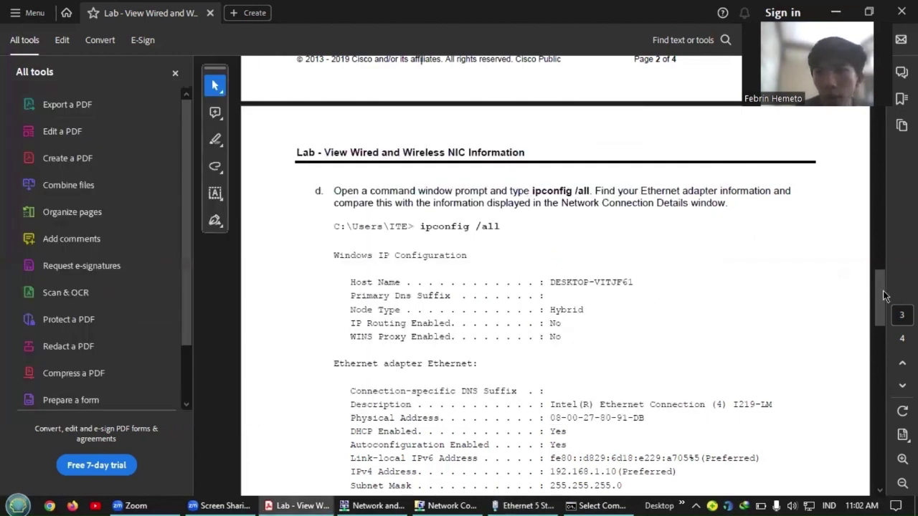
scroll(890, 330, down, 3)
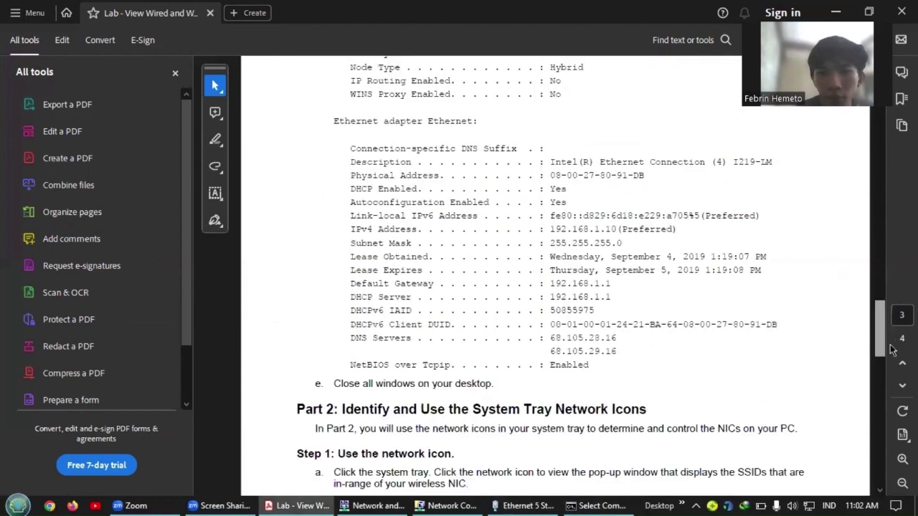
scroll(892, 349, down, 2)
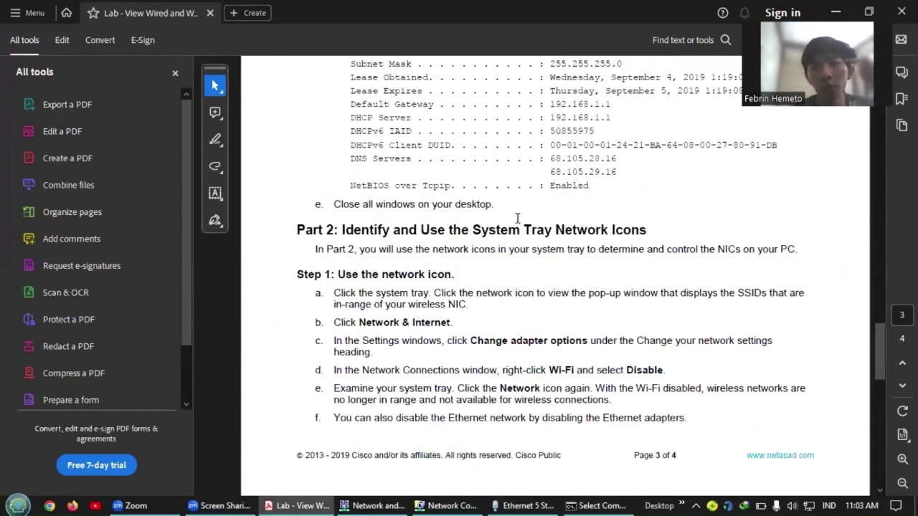
mouse_move(545, 501)
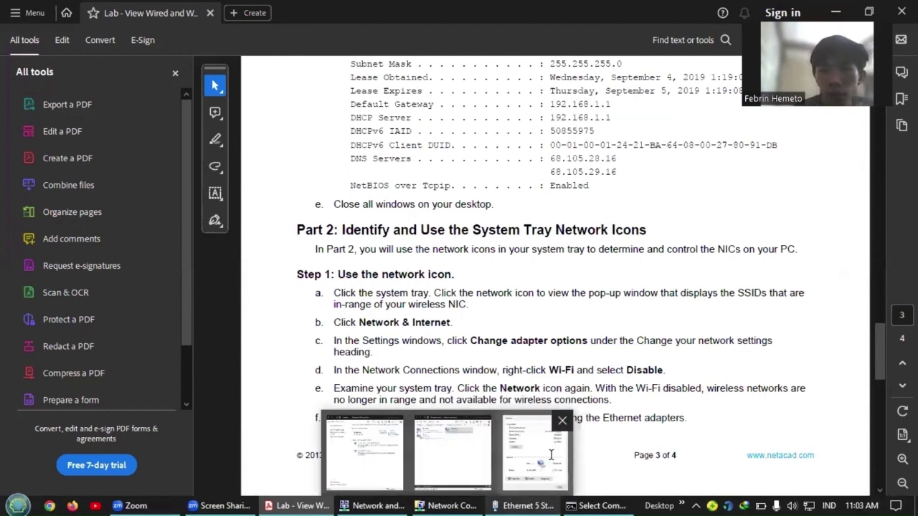
click(551, 454)
click(685, 407)
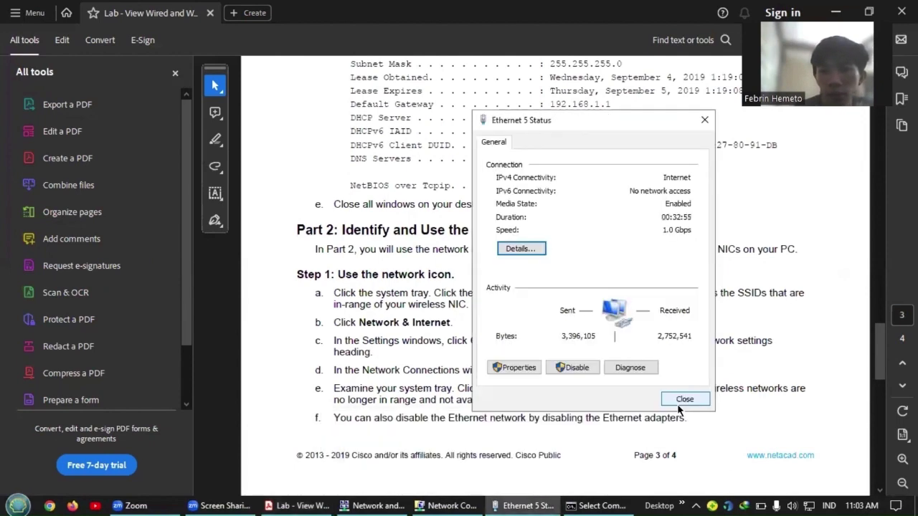
click(682, 402)
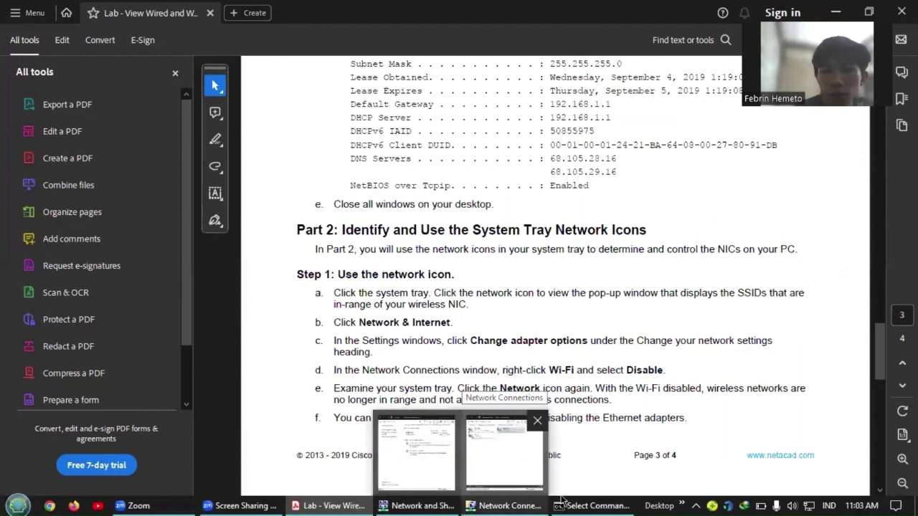
Close the Network Connections and Network and Sharing Center windows.
mouse_move(475, 500)
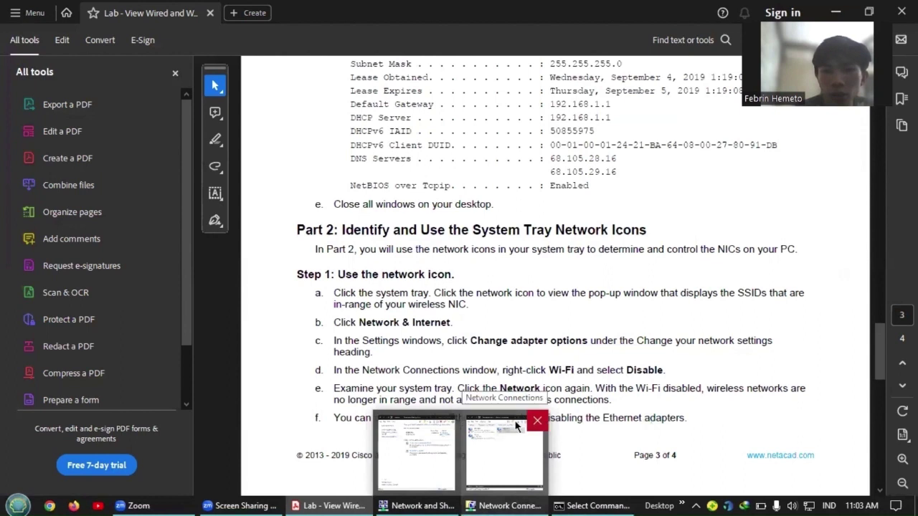
click(538, 422)
click(510, 419)
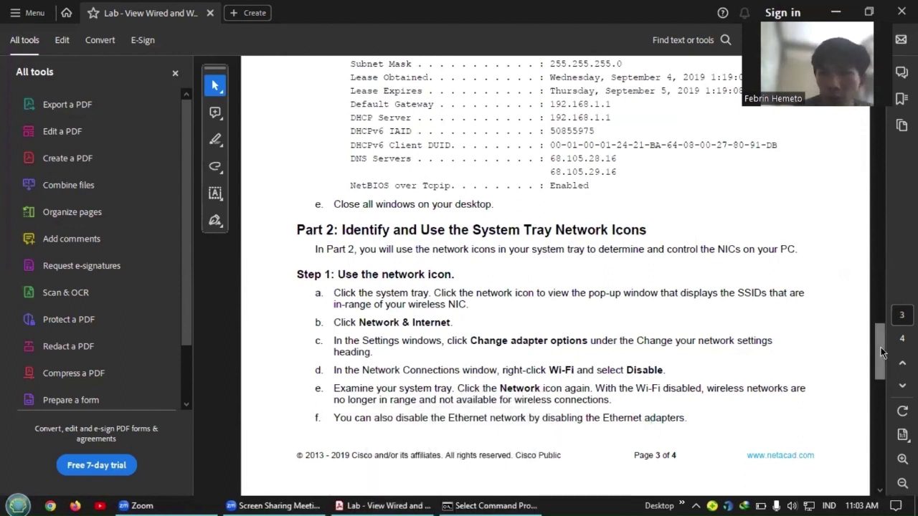
Read Part 2, Step 1 items a to f on page 3 of the lab and locate the network icon in the system tray.
drag(881, 351, 881, 354)
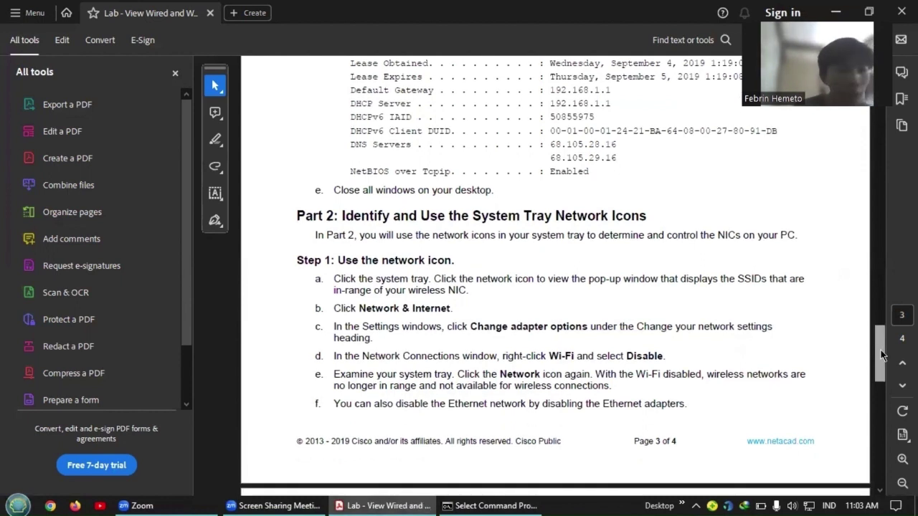
scroll(882, 354, down, 2)
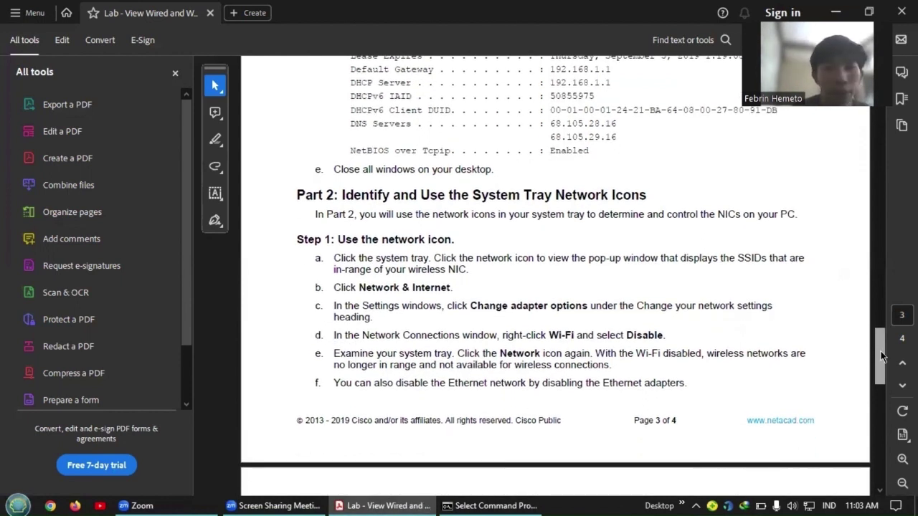
scroll(882, 357, up, 1)
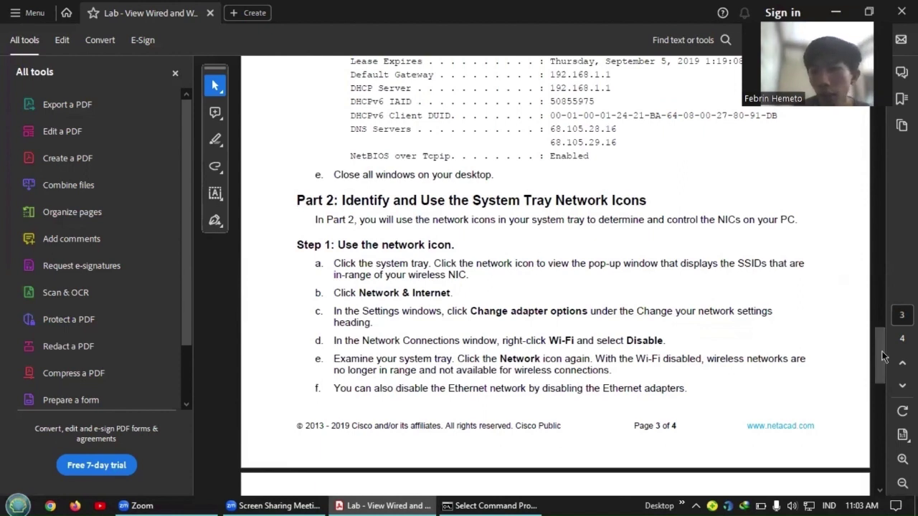
scroll(884, 364, down, 2)
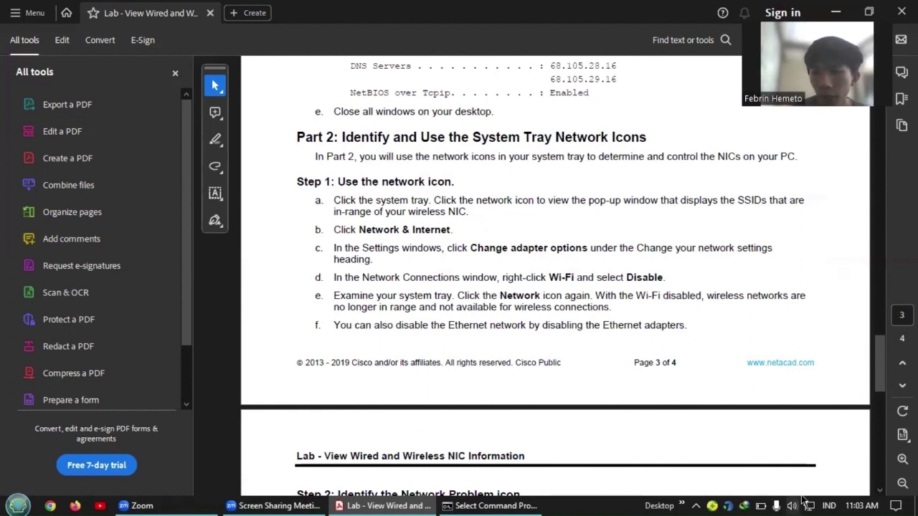
mouse_move(807, 499)
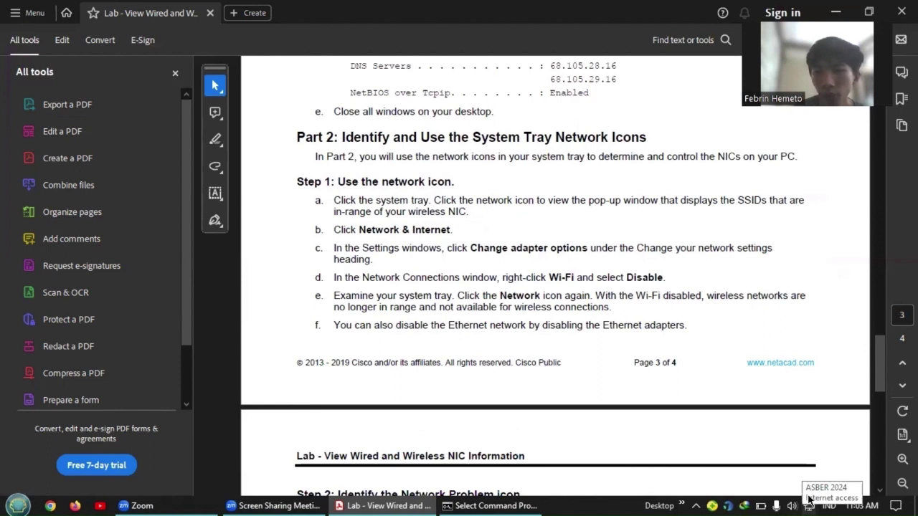
View the available networks from the system tray, open Network & Internet settings in a smaller window, and open the adapter options.
click(809, 500)
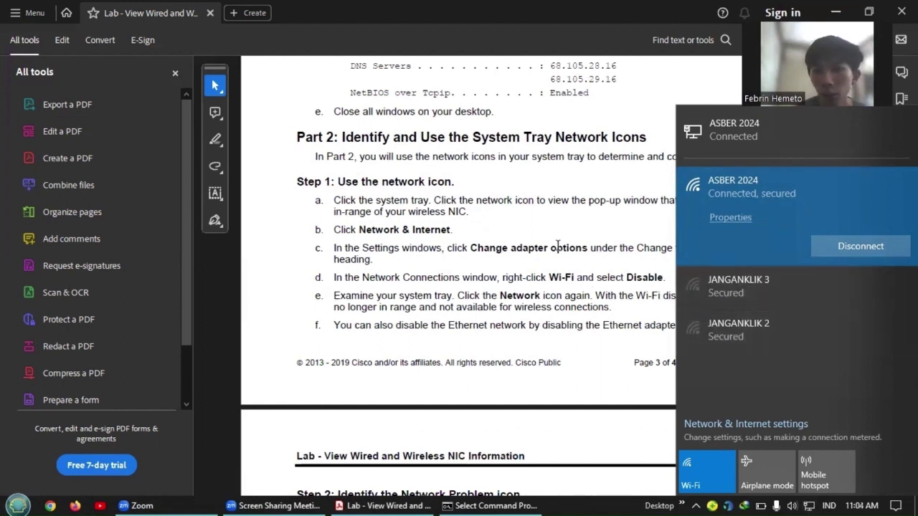
click(766, 425)
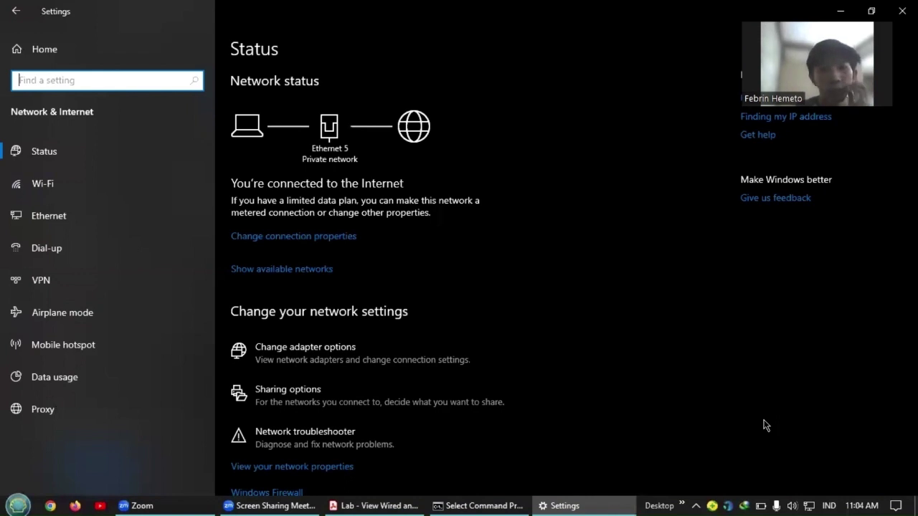
click(872, 11)
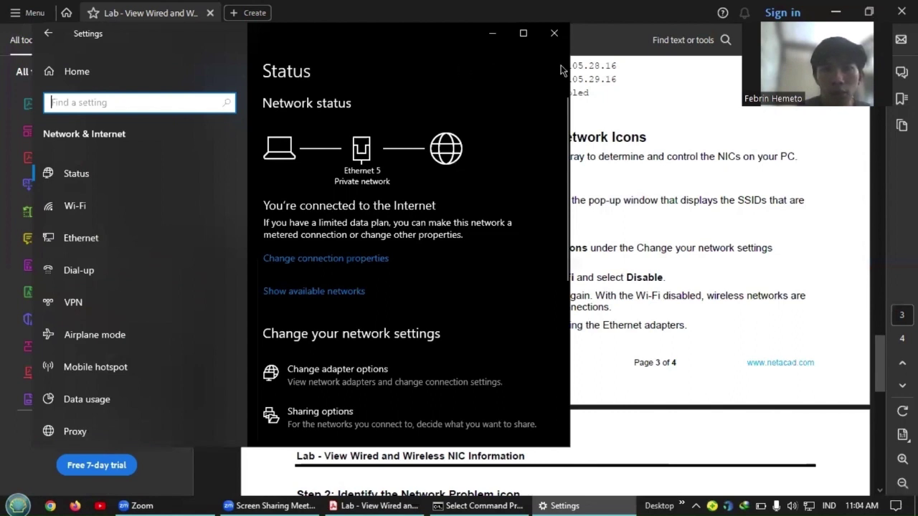
drag(423, 42, 670, 131)
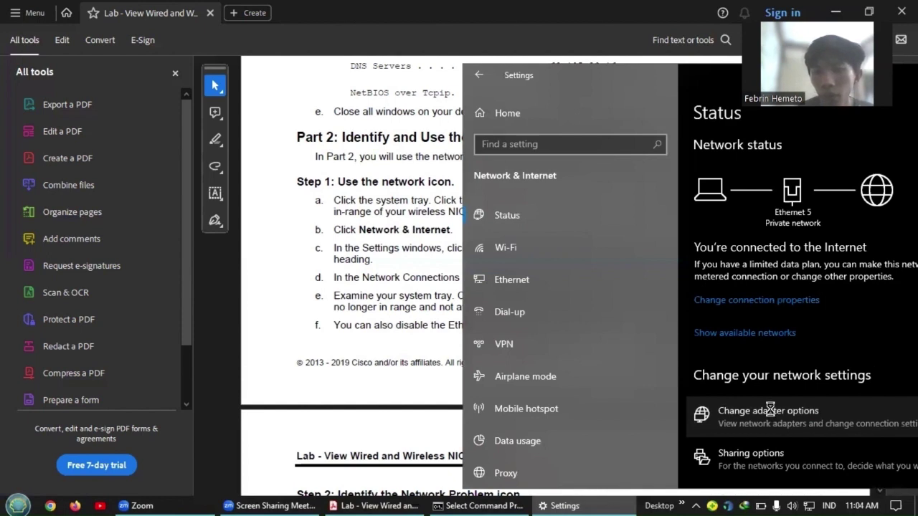
click(771, 412)
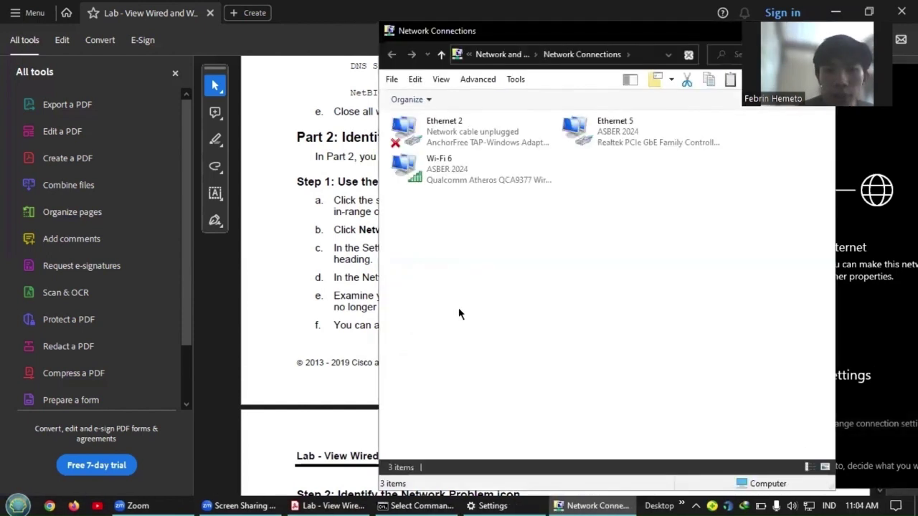
Reread item d of Part 2, Step 1 in the lab, and disable the Wi-Fi 6 adapter in Network Connections.
click(326, 277)
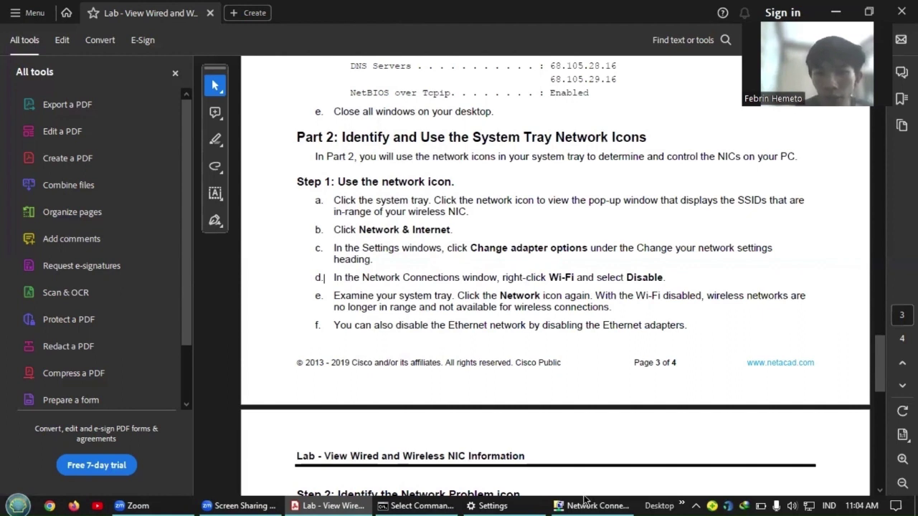
mouse_move(585, 500)
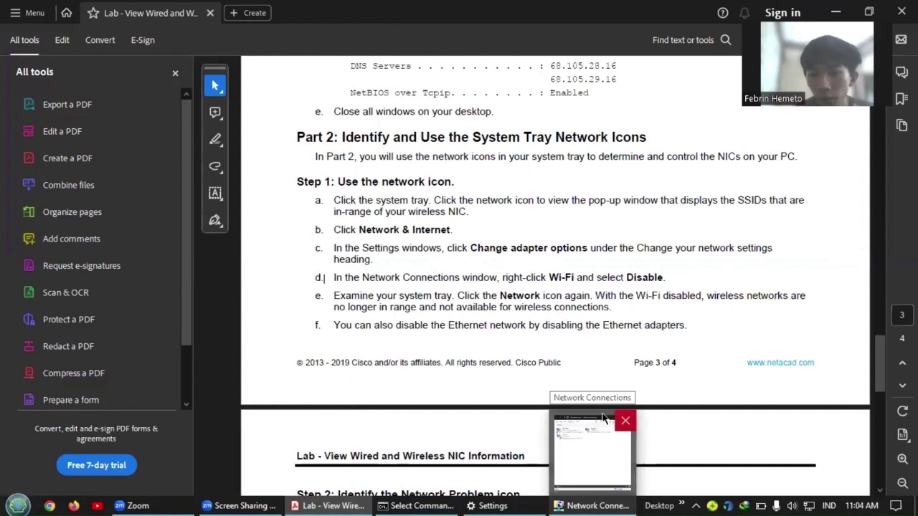
click(622, 465)
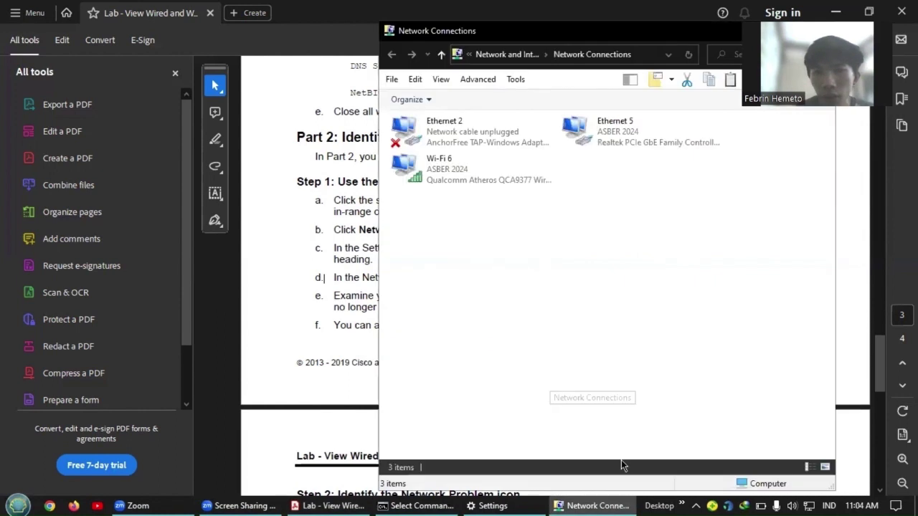
click(441, 159)
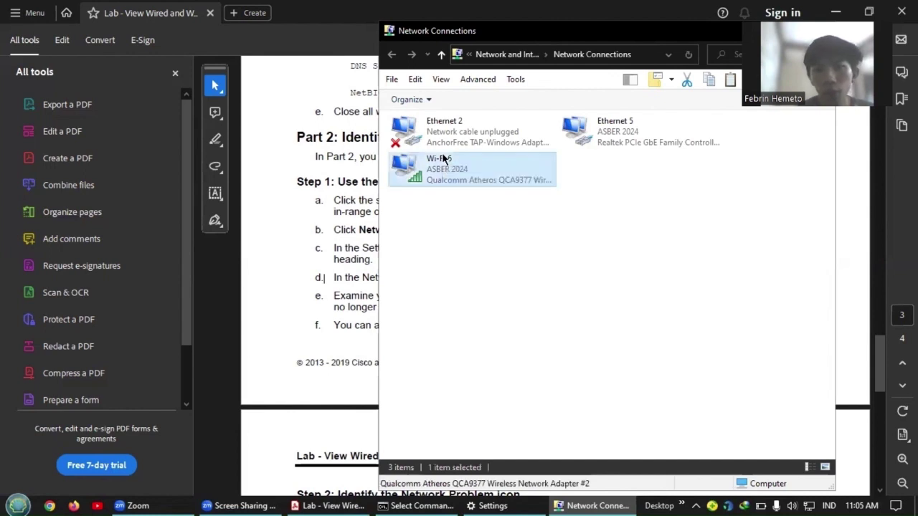
right_click(442, 158)
click(456, 164)
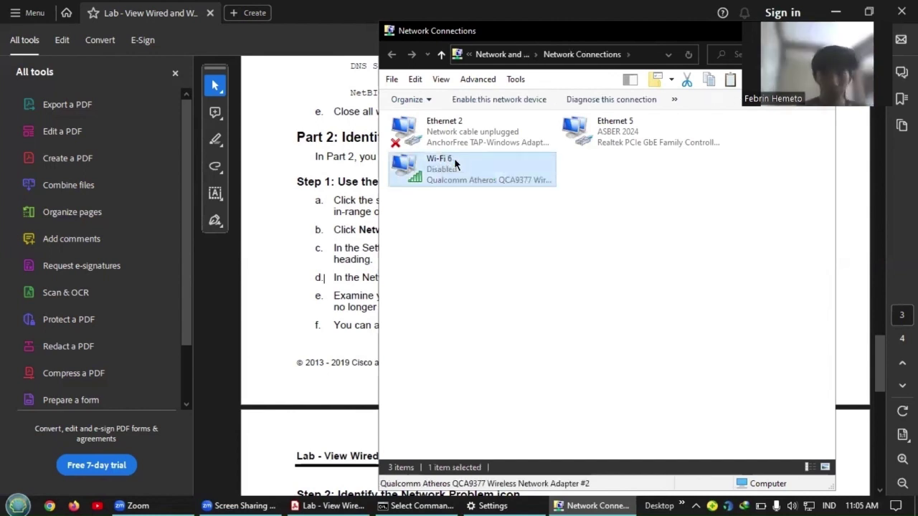
Read item e of Step 1 in the lab and check the system tray network list with Wi-Fi disabled.
click(352, 218)
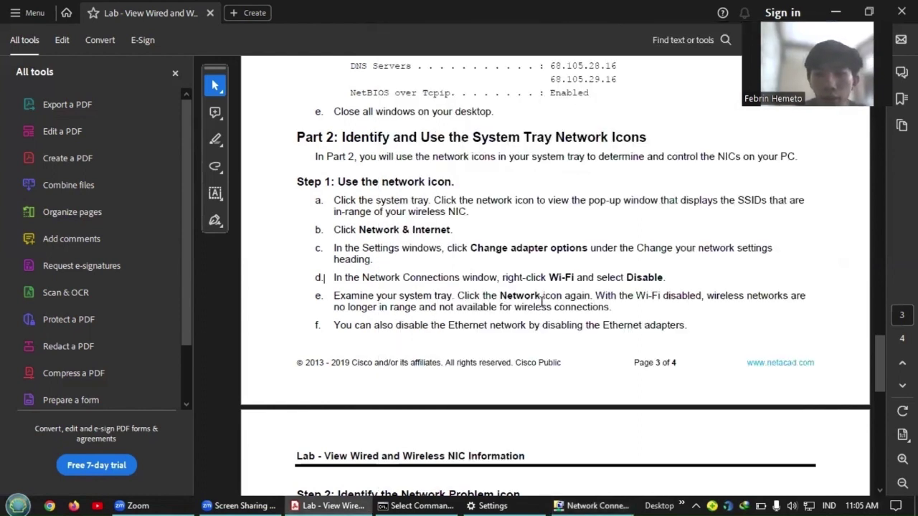
click(808, 505)
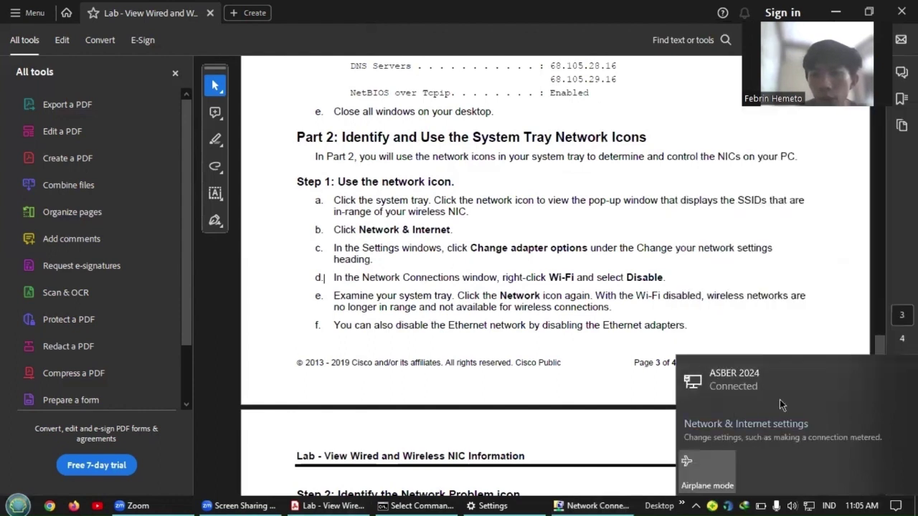
click(644, 300)
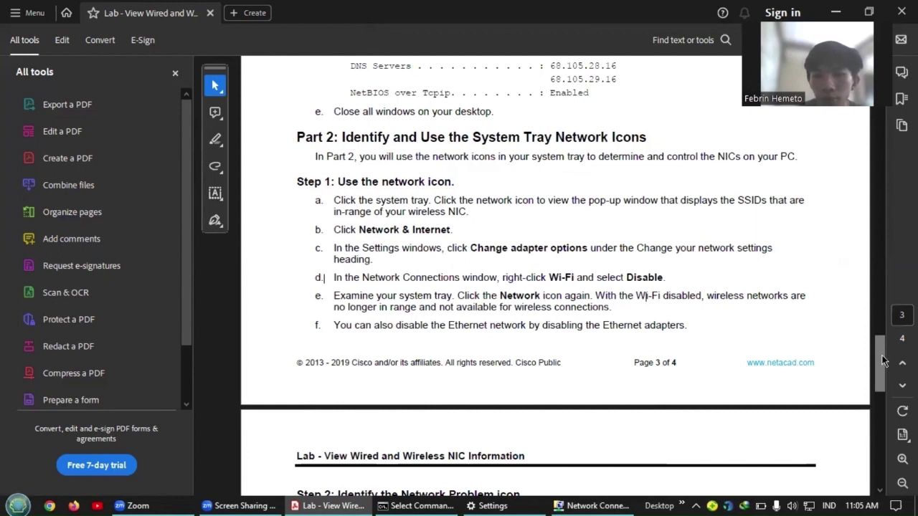
Read on to Step 2 of the lab, and re-enable the Wi-Fi 6 adapter in Network Connections.
drag(886, 361, 886, 373)
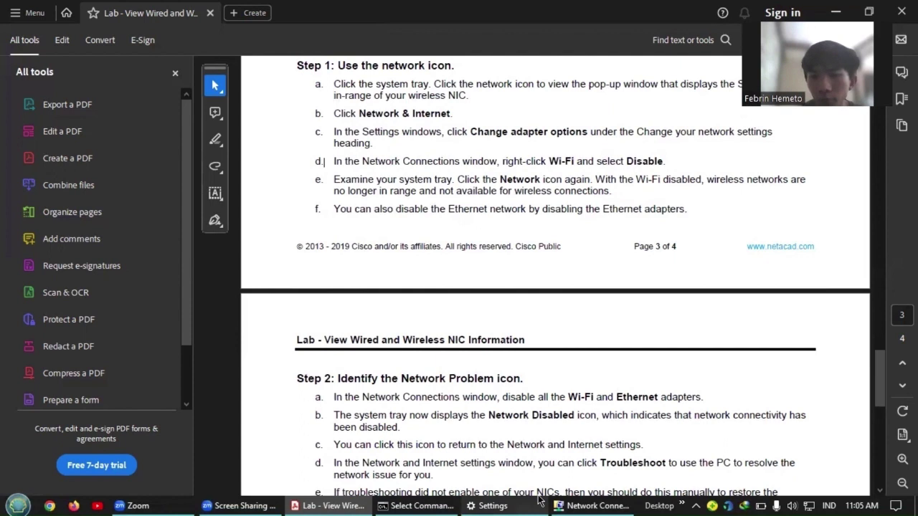
mouse_move(587, 499)
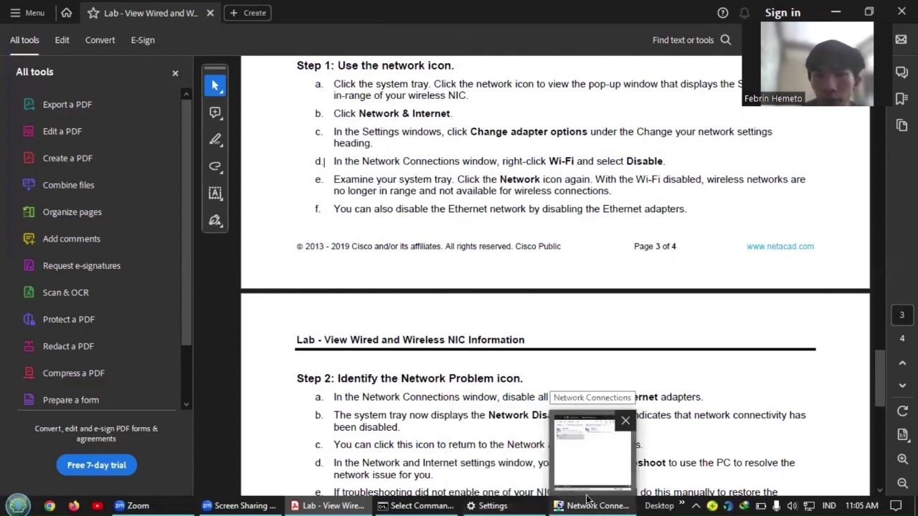
click(587, 500)
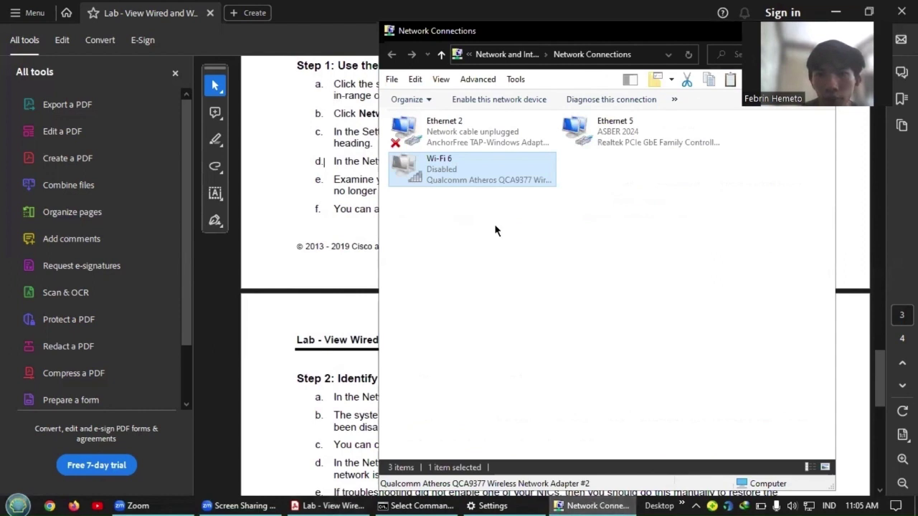
right_click(457, 156)
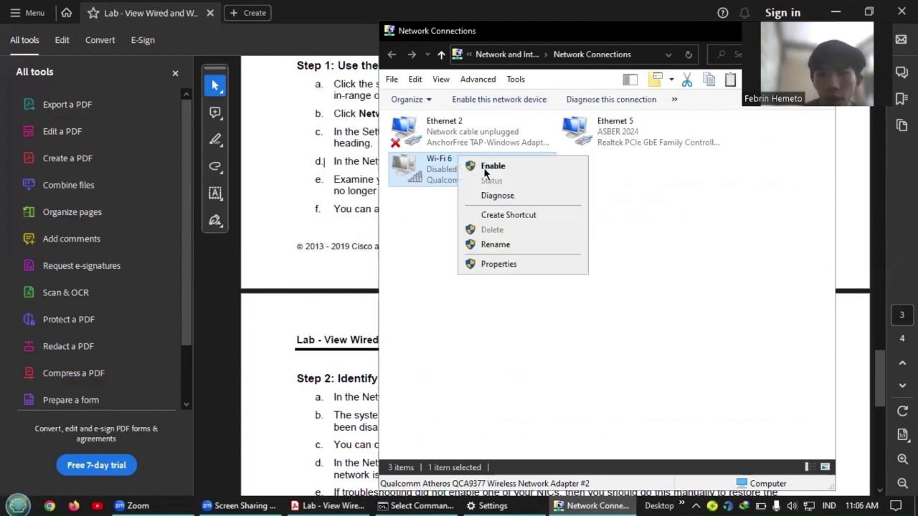
click(492, 166)
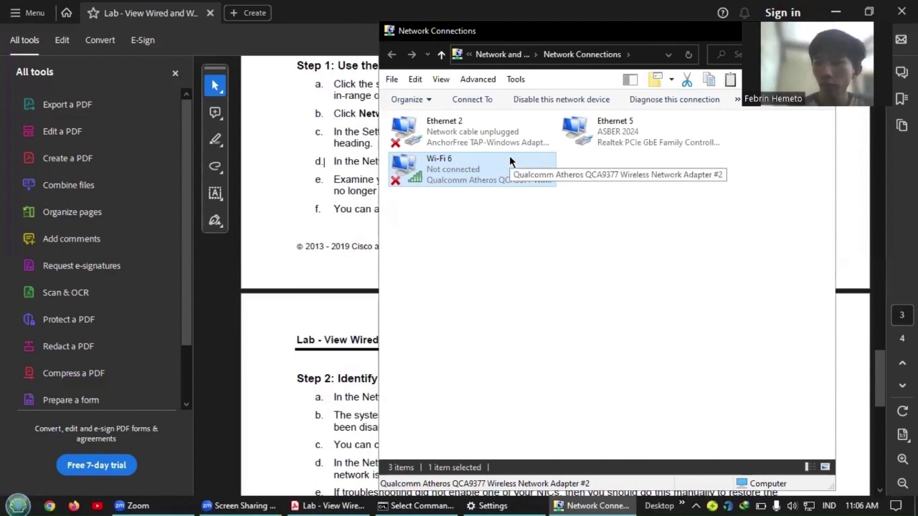
Connect the Wi-Fi 6 adapter to the ASBER 2024 network with automatic connection turned on, and close the network list.
right_click(510, 156)
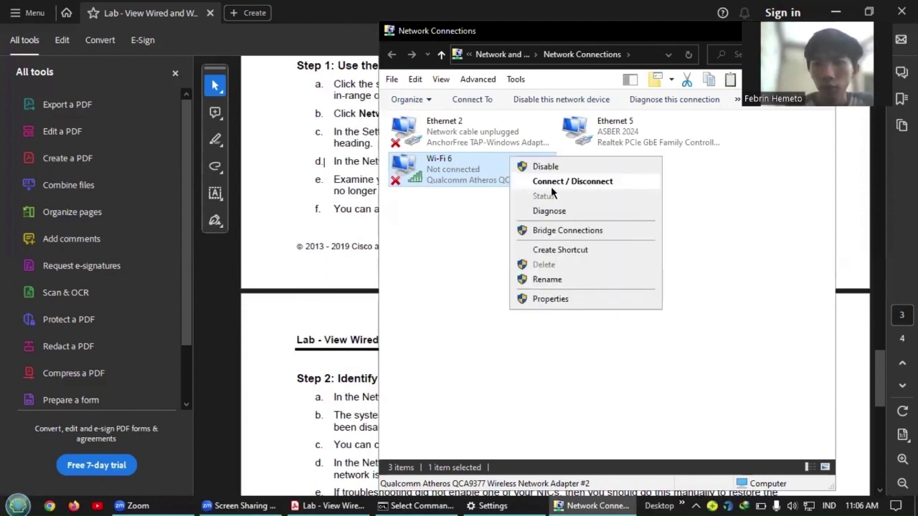
click(551, 185)
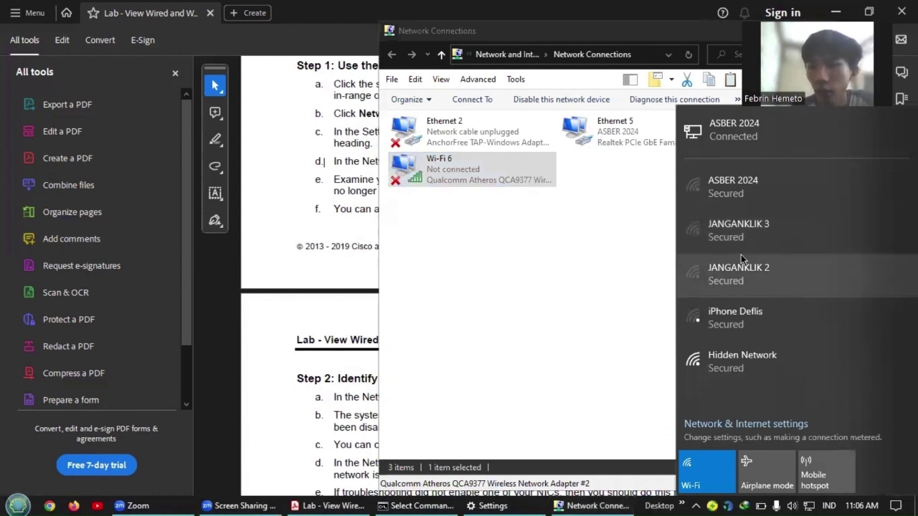
click(766, 205)
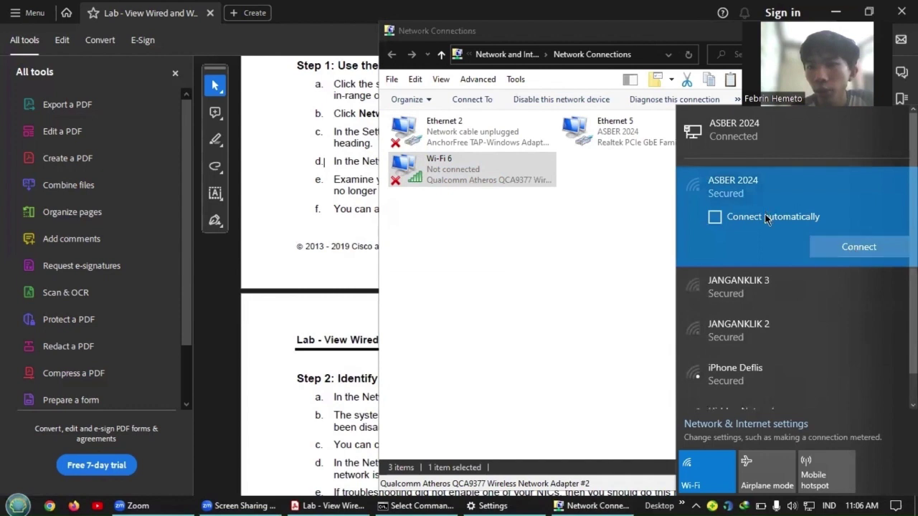
click(767, 216)
click(856, 248)
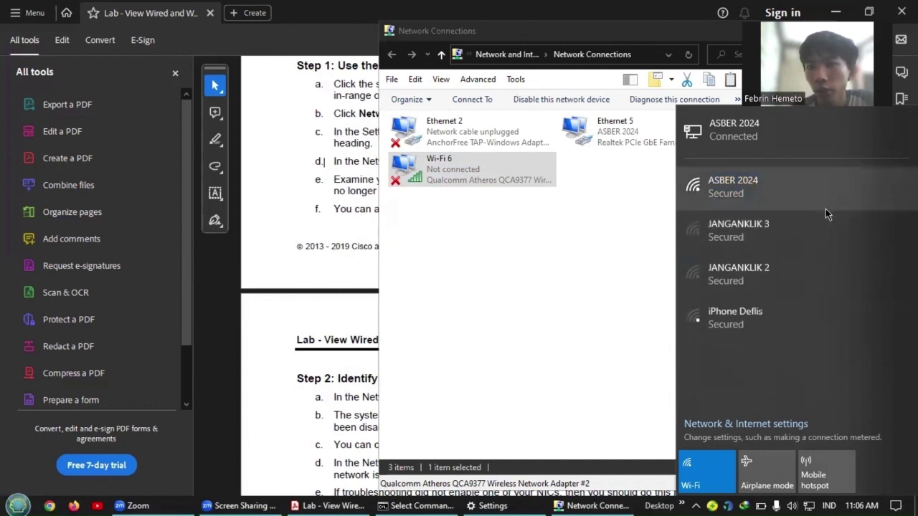
click(778, 199)
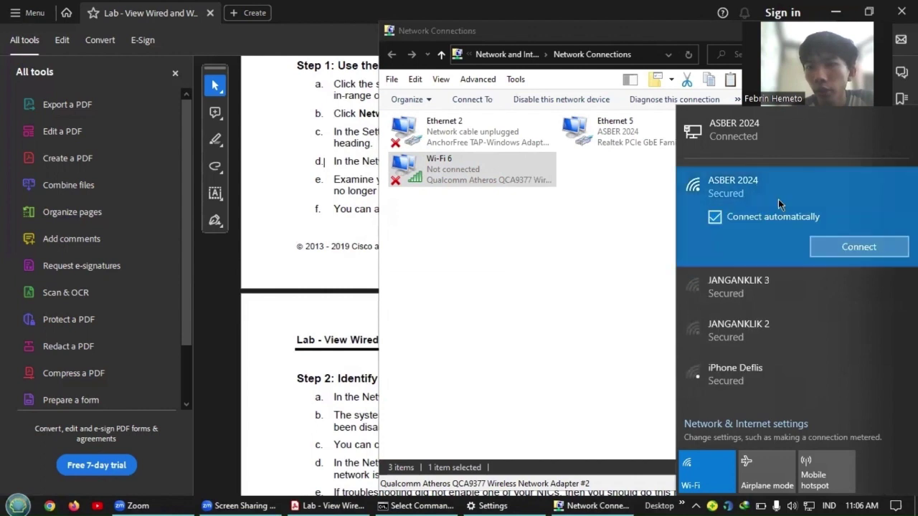
click(845, 252)
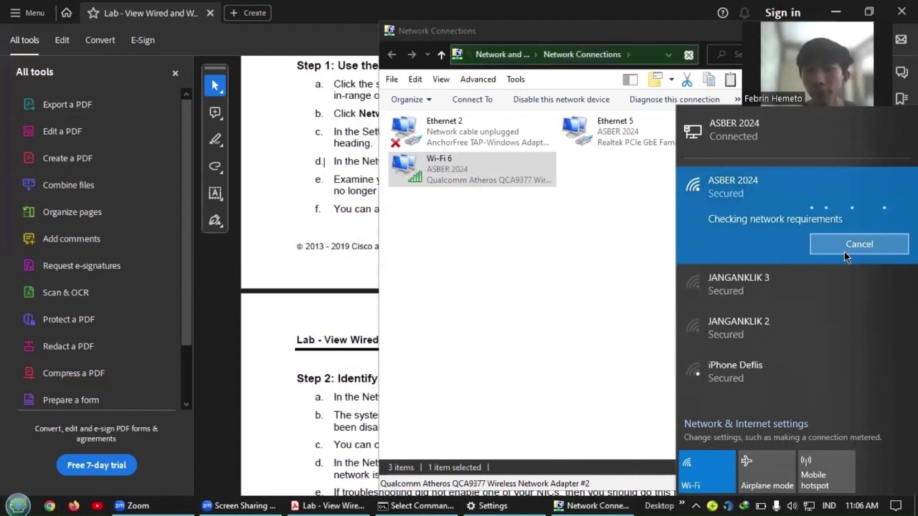
click(570, 245)
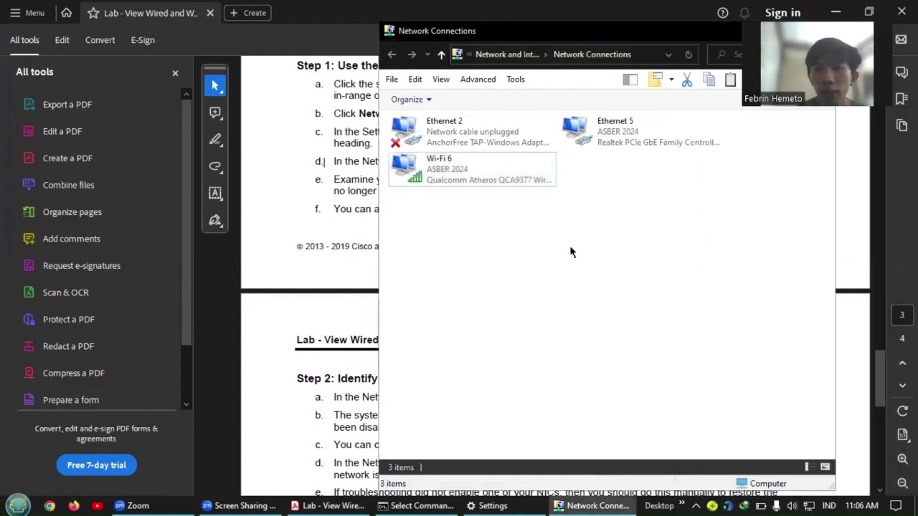
Disable the Ethernet 5 adapter in Network Connections.
click(603, 142)
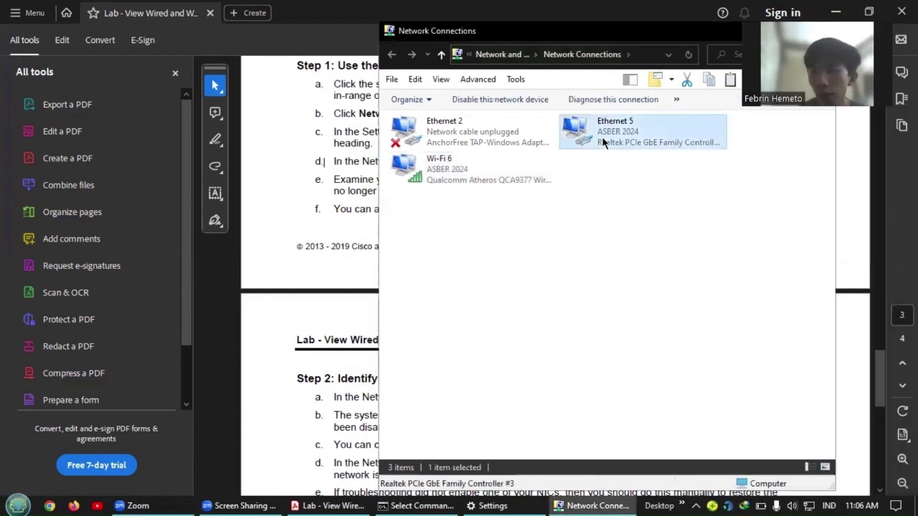
right_click(601, 136)
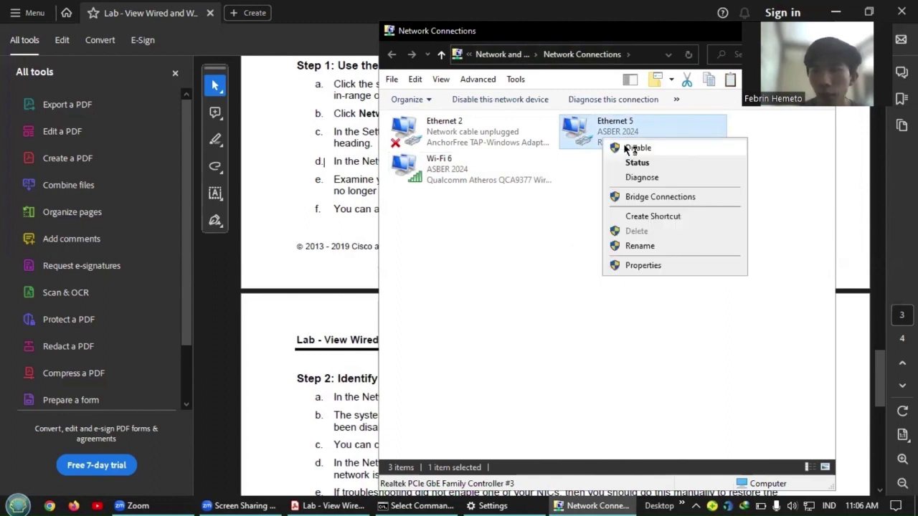
click(625, 146)
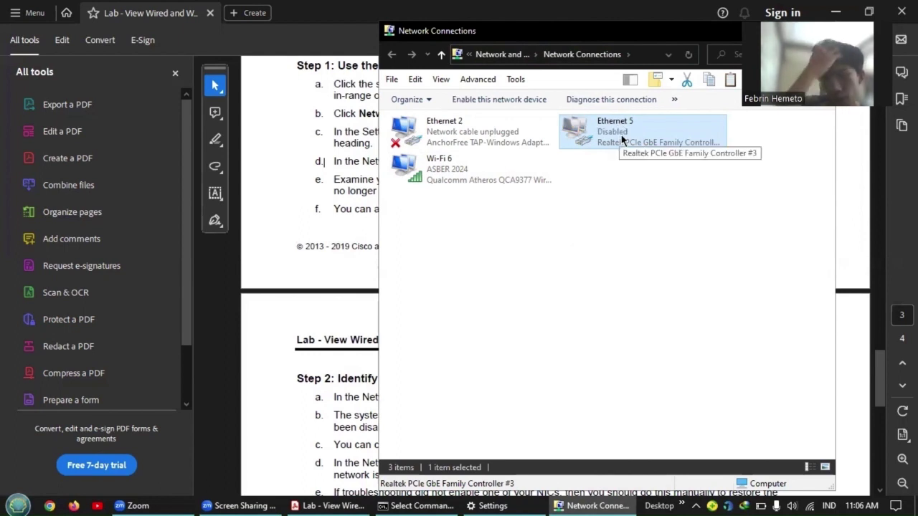
Read Step 2 on page 4 of the lab and check the system tray network list with Ethernet 5 disabled.
click(352, 155)
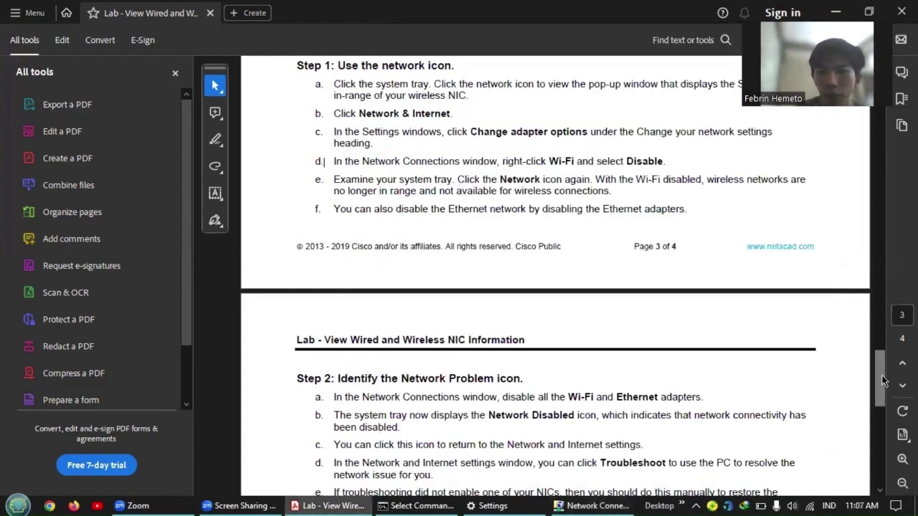
drag(882, 380, 886, 397)
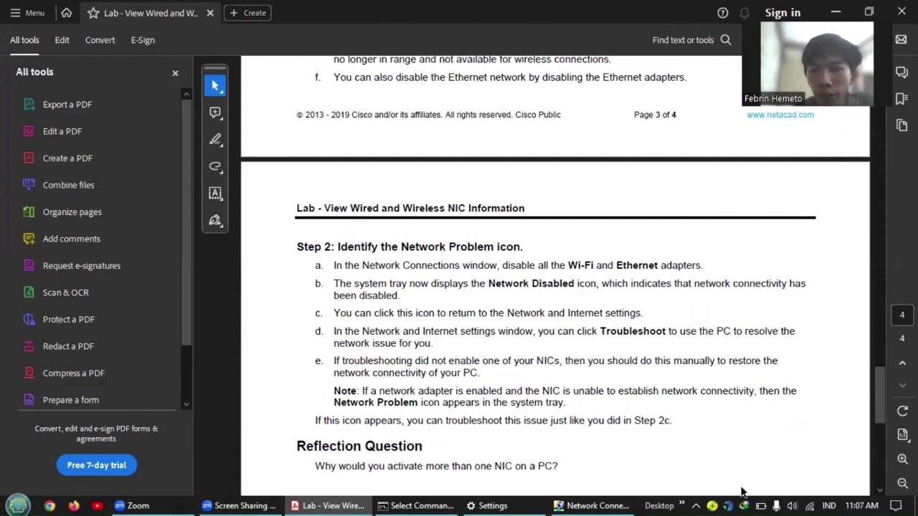
click(808, 504)
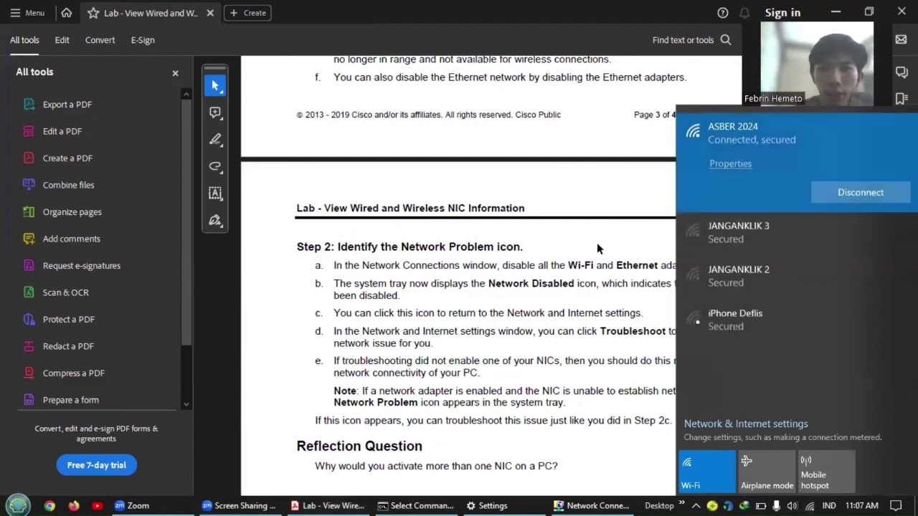
click(590, 261)
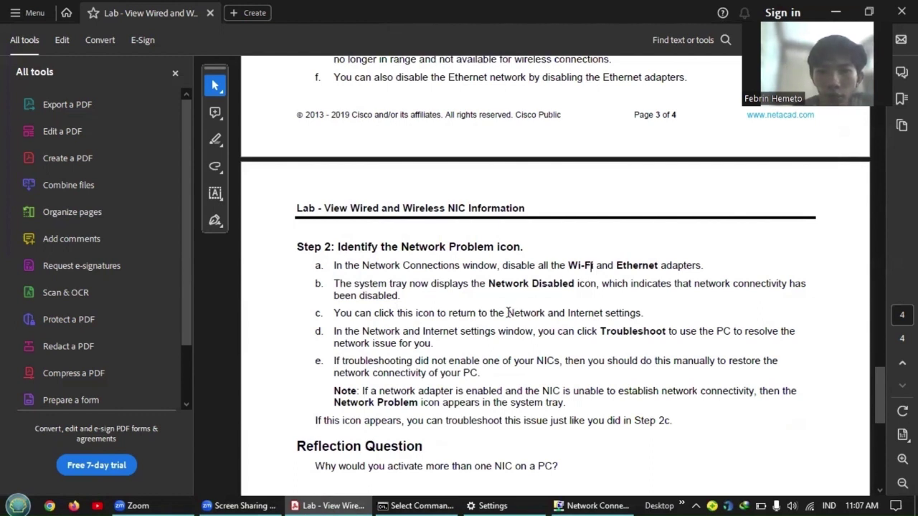
Return to Network Connections to review the adapters, and open Network & Internet settings from the system tray network list.
click(587, 500)
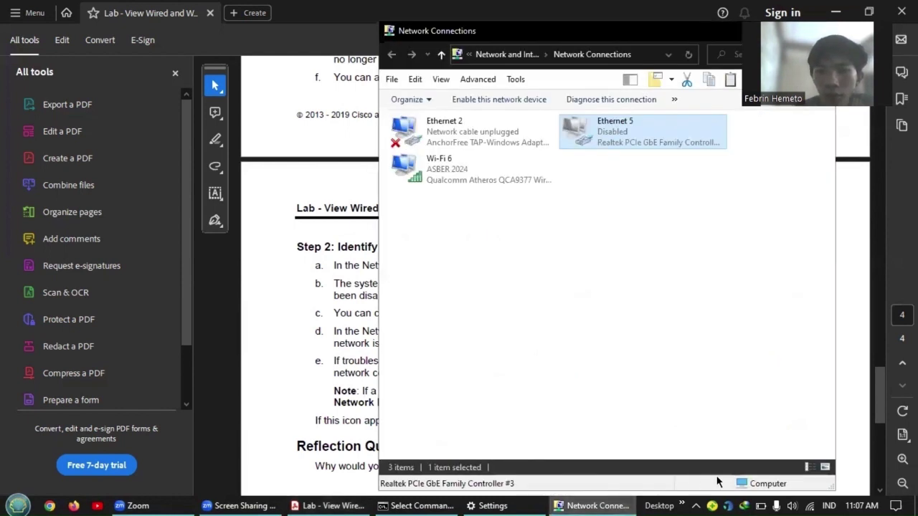
click(816, 500)
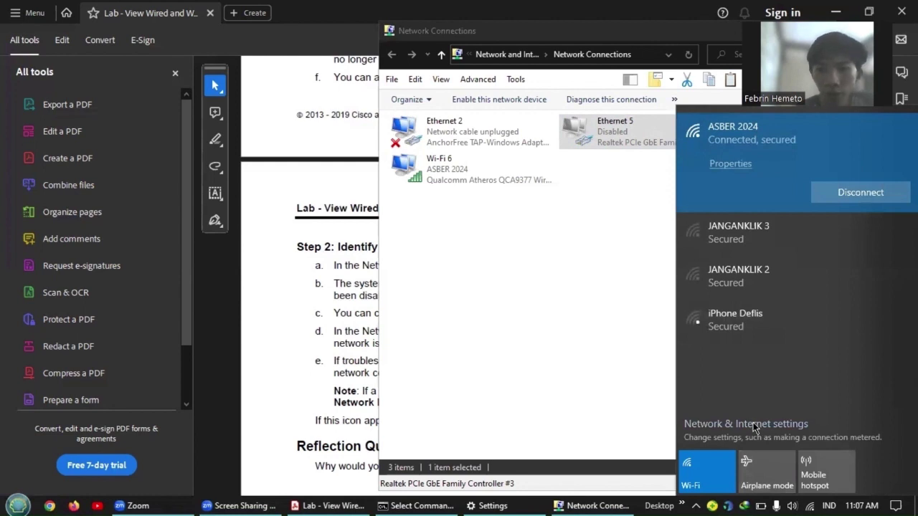
click(754, 428)
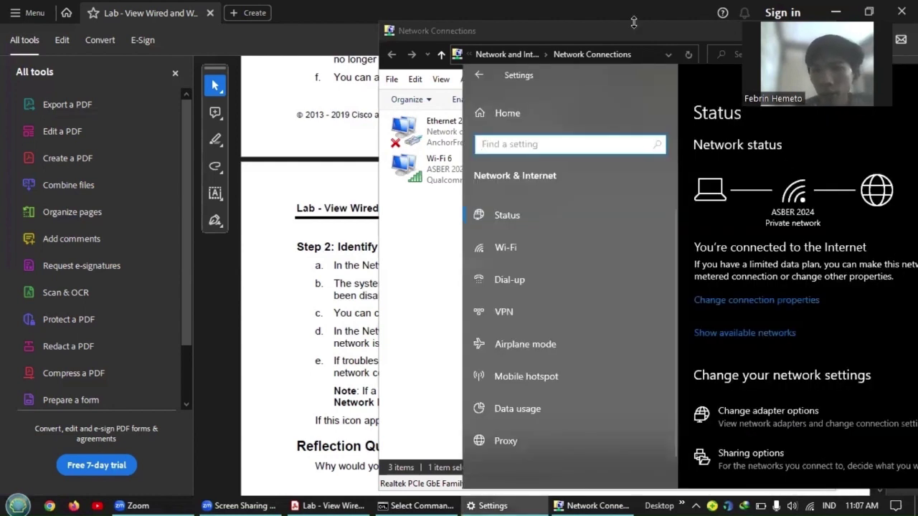
Rearrange the Network Connections and Settings windows so the adapters and the network Status page are both in view.
click(613, 37)
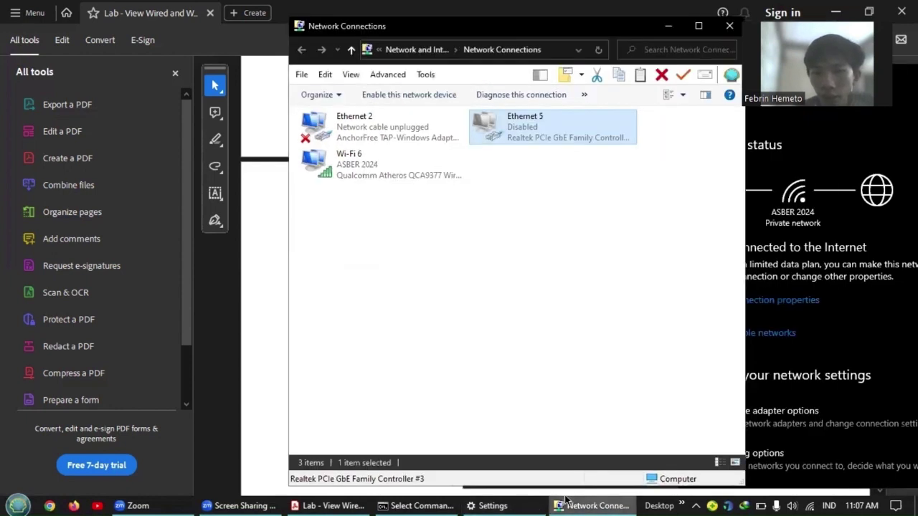
click(534, 503)
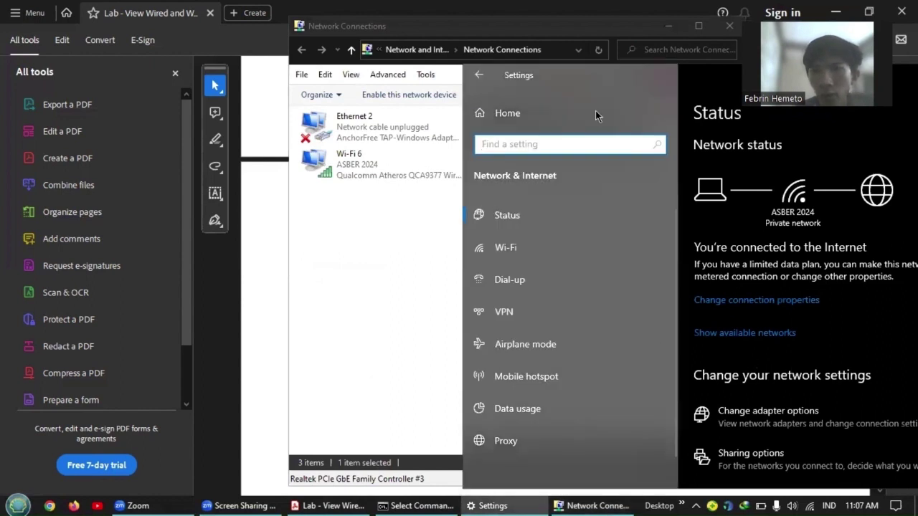
drag(596, 110, 355, 50)
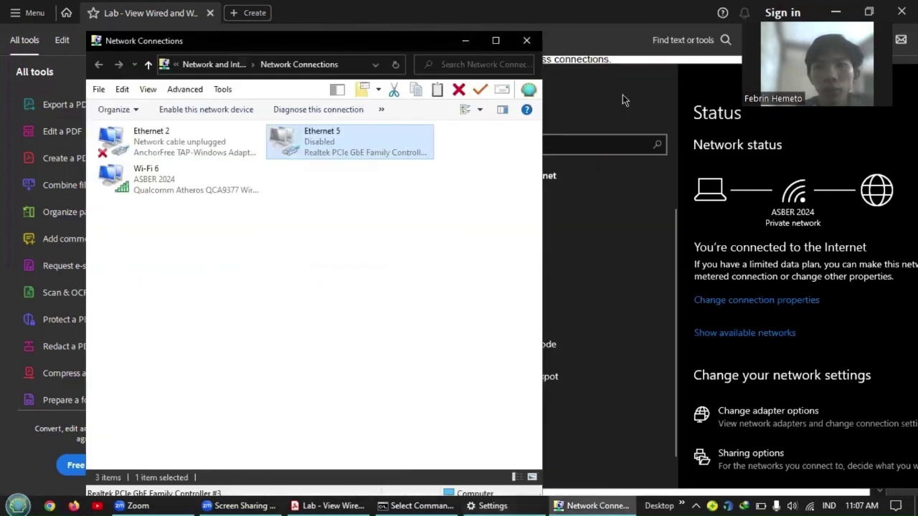
drag(608, 75, 452, 37)
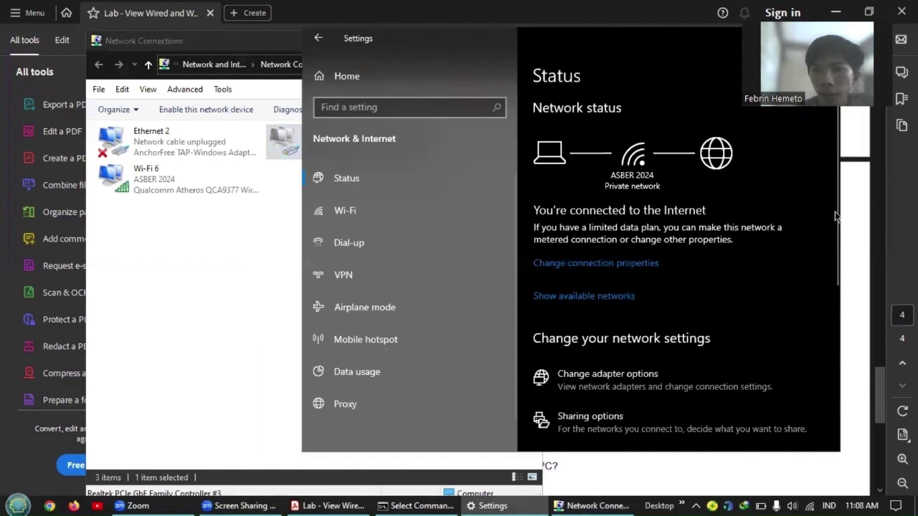
Run the Network troubleshooter from the network Status page and cancel the diagnostics while problems are being detected.
scroll(693, 278, down, 3)
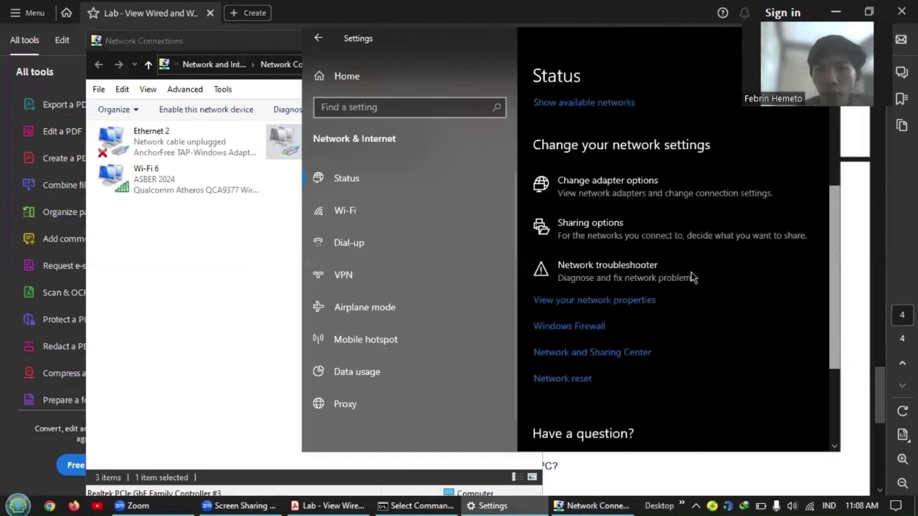
click(652, 267)
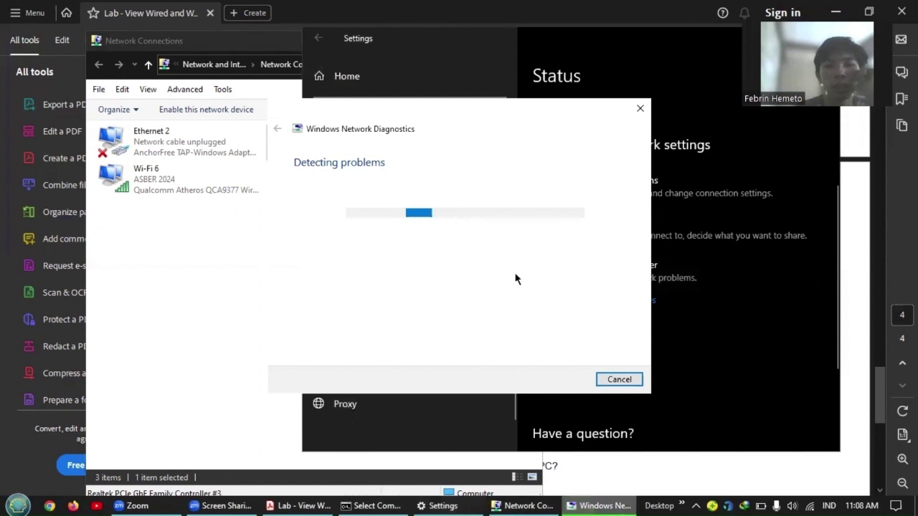
click(621, 378)
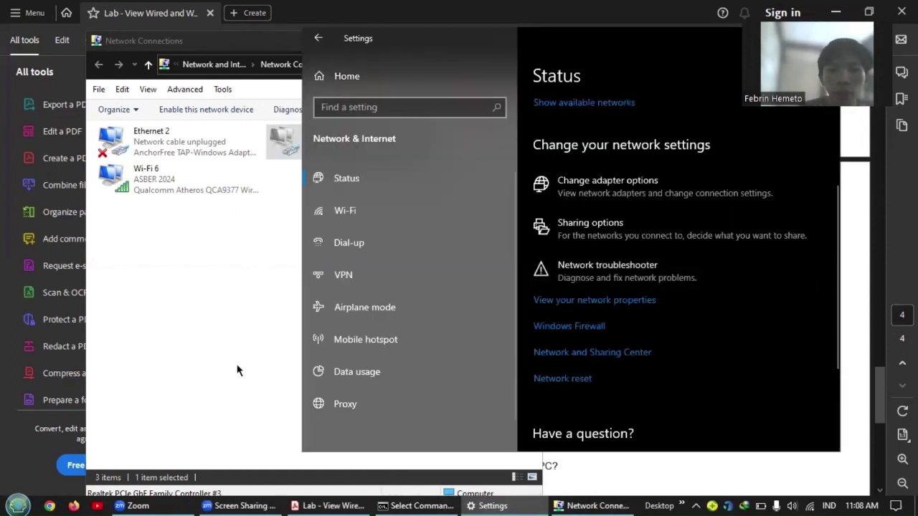
Consult Step 2 of the lab document and enable the Ethernet 5 adapter in Network Connections.
click(239, 370)
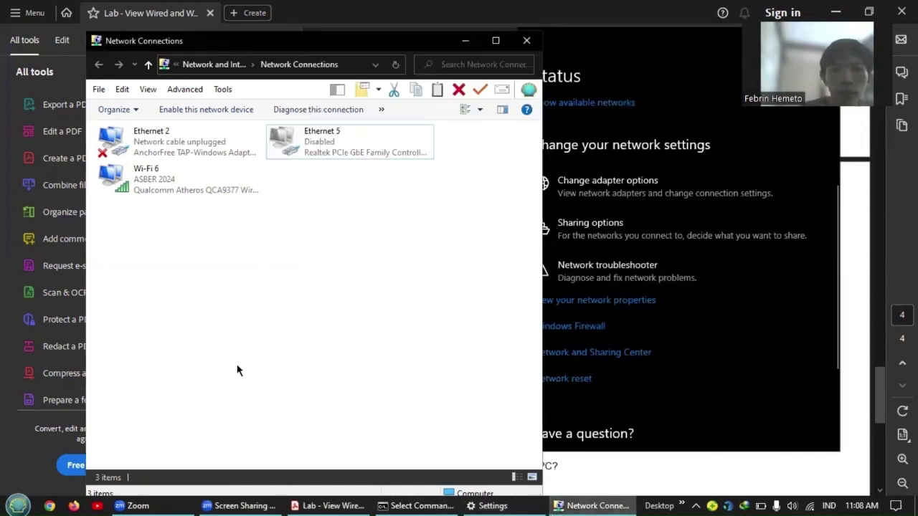
click(717, 469)
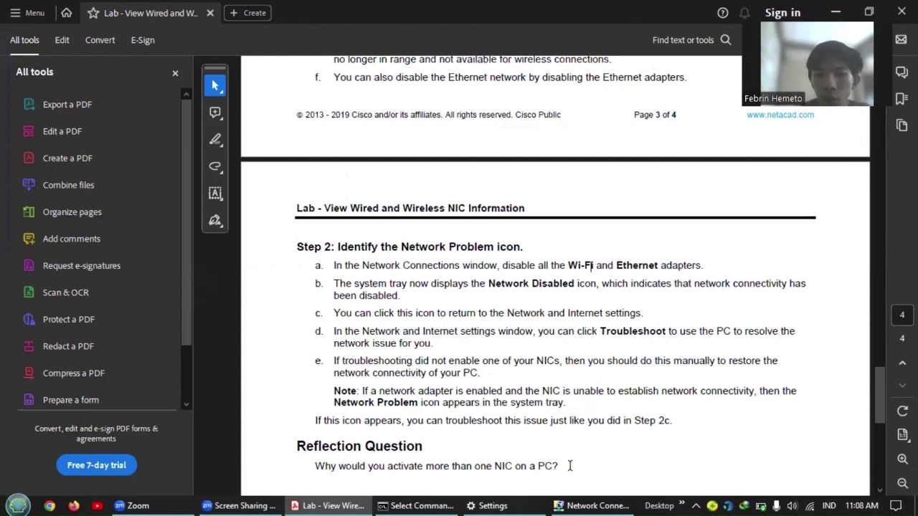
click(606, 500)
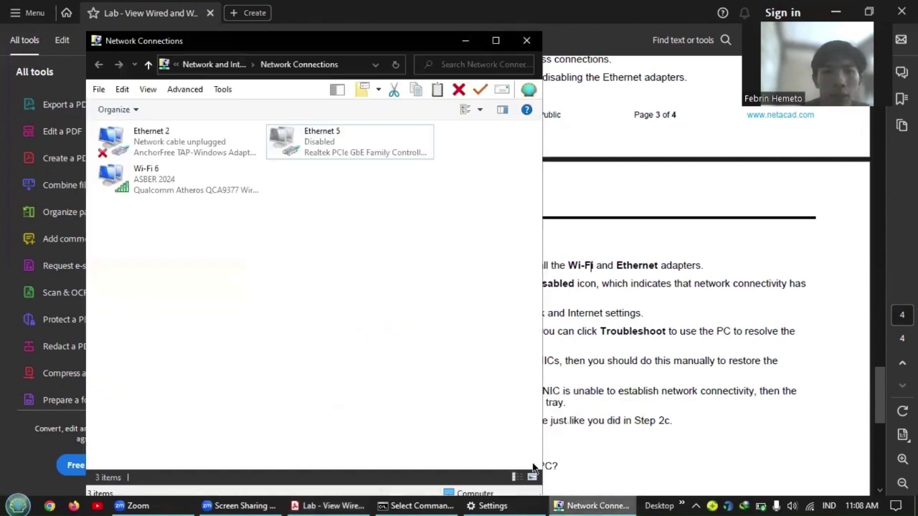
click(304, 132)
right_click(305, 129)
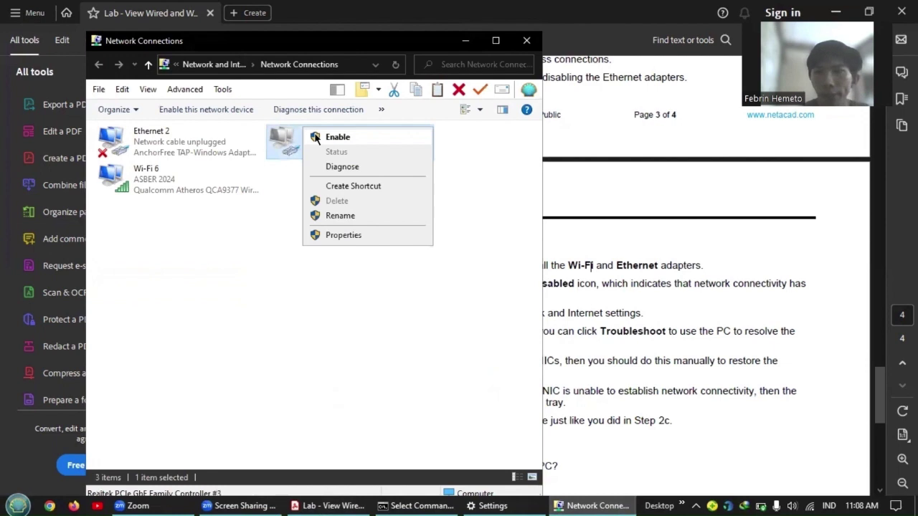
click(316, 137)
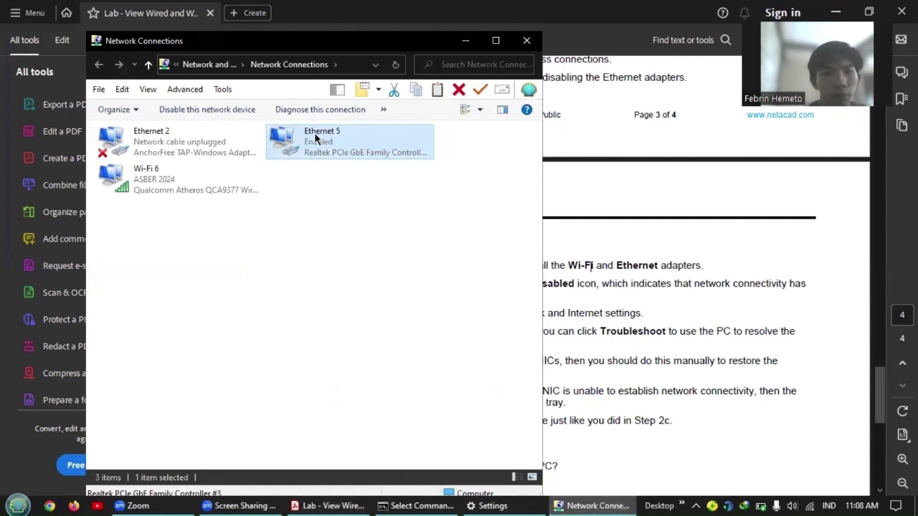
click(305, 269)
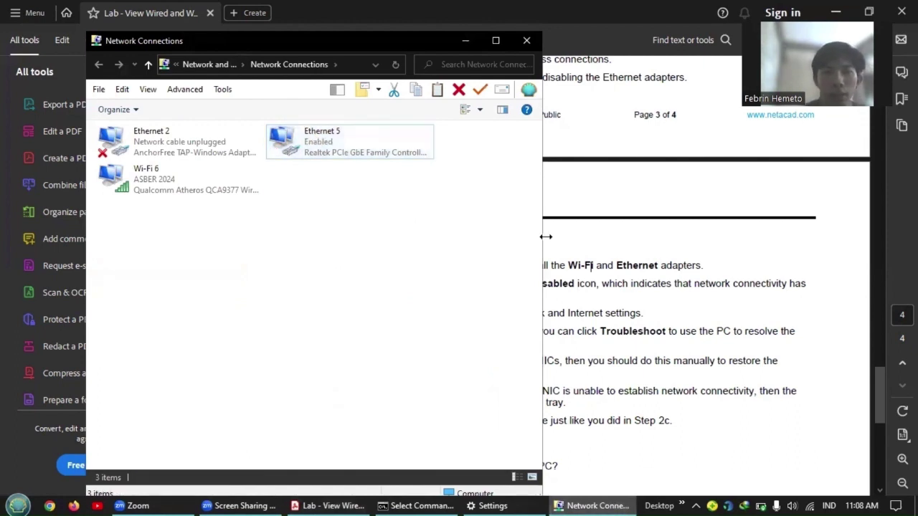
Return to the lab PDF to review Step 2 and the Reflection Question on page 4, and go back to Part 2 on page 3.
key(alt+Tab)
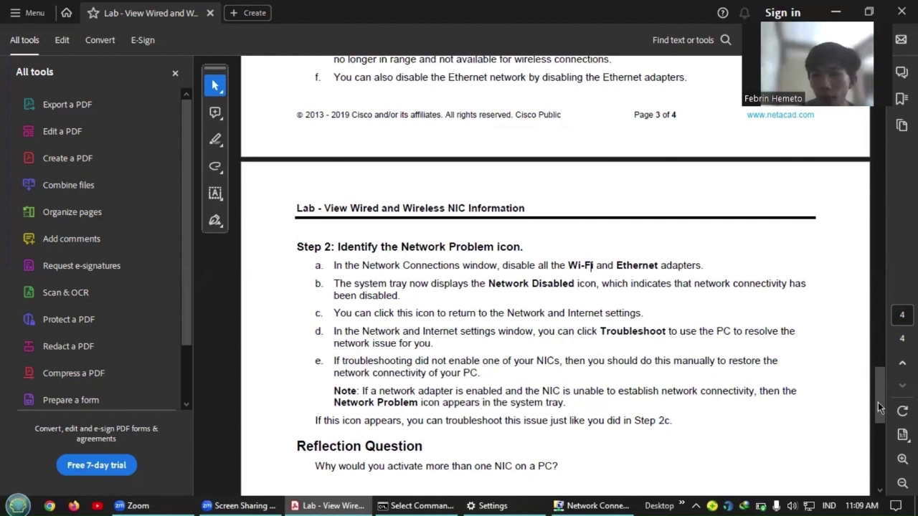
scroll(878, 410, down, 3)
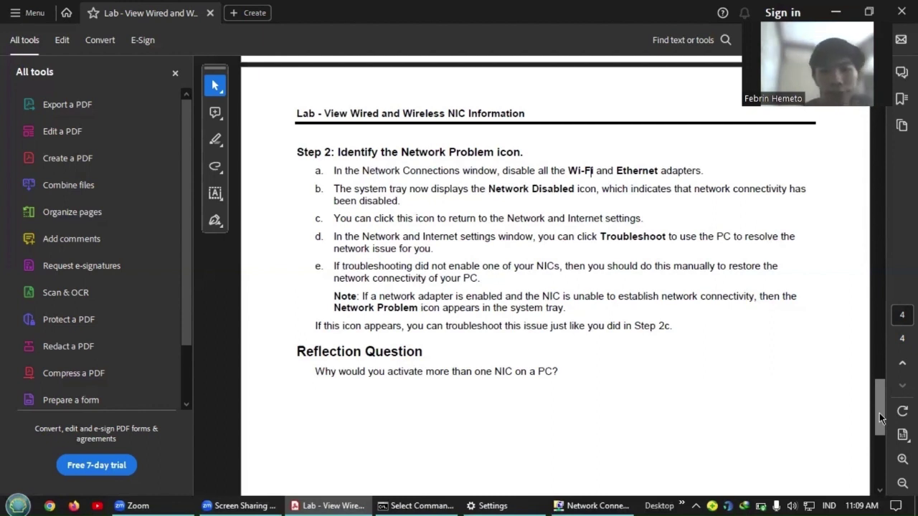
click(883, 471)
drag(882, 469, 887, 351)
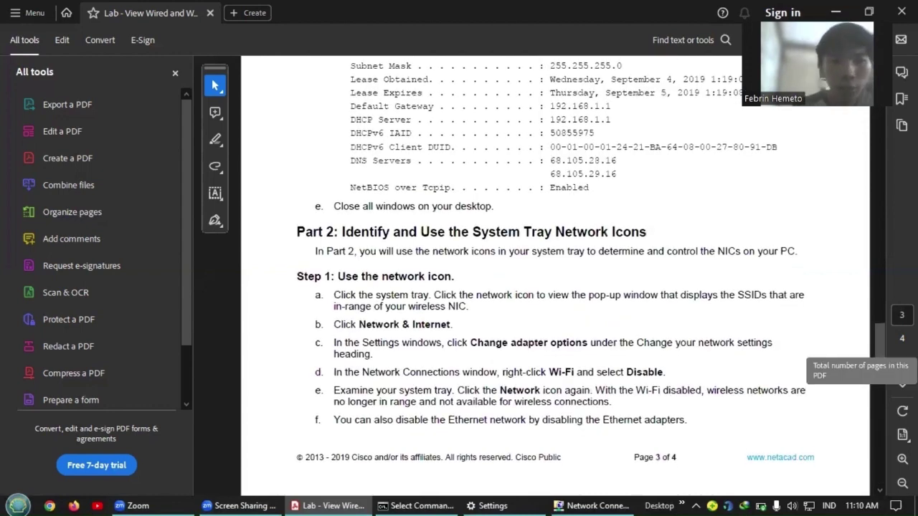